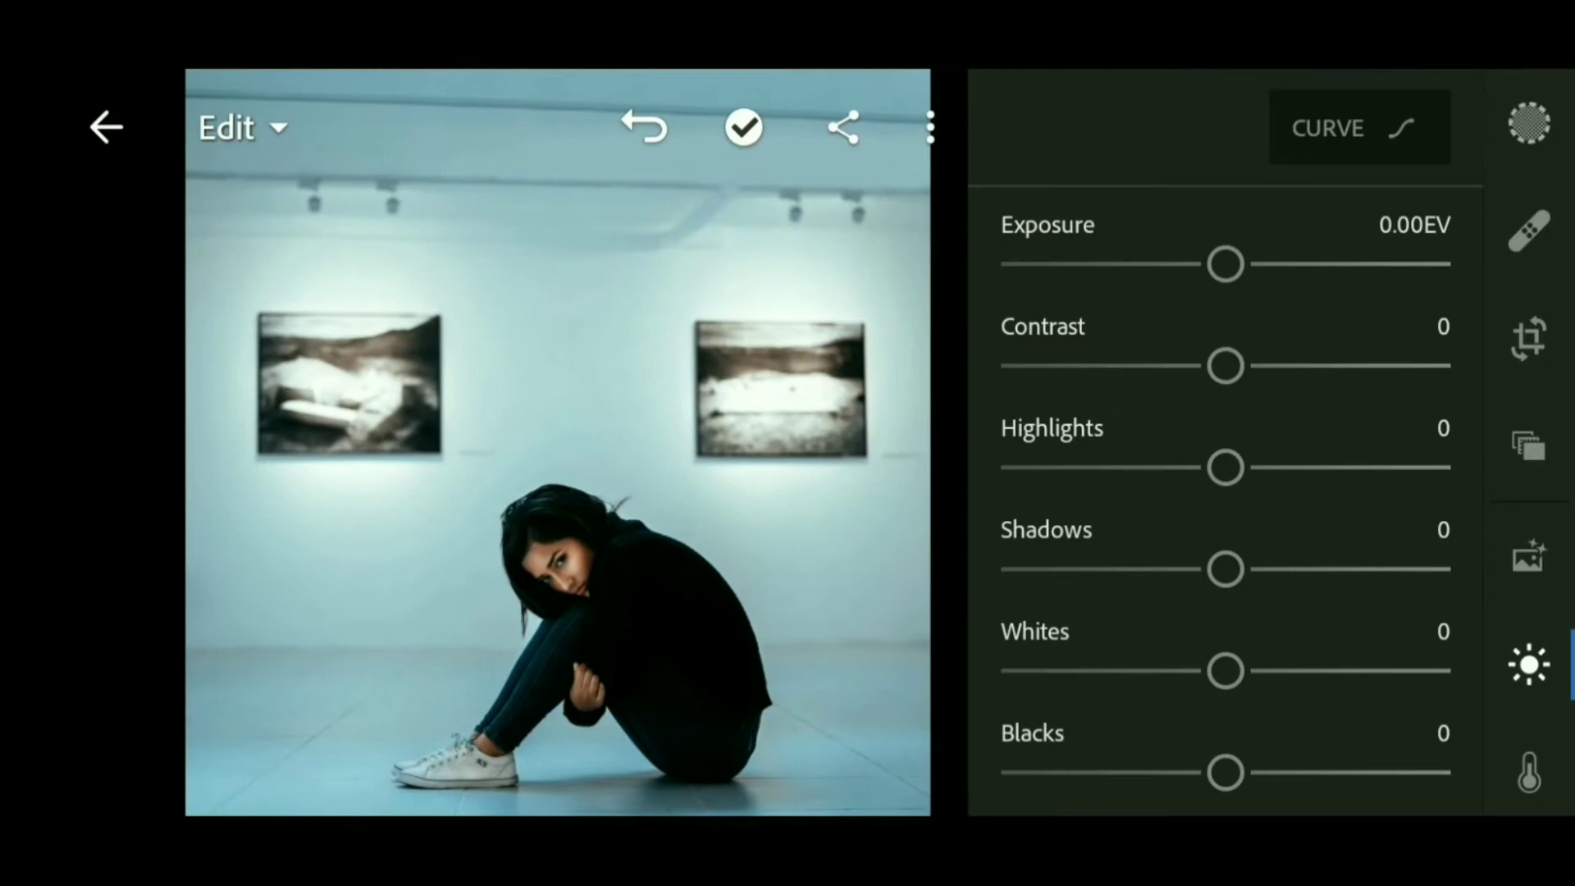
# Raise exposure to +0.30EV, lower contrast to -10 and highlights to -16, lift shadows to 10
pyautogui.moveTo(1226, 263); pyautogui.dragTo(1240, 264)
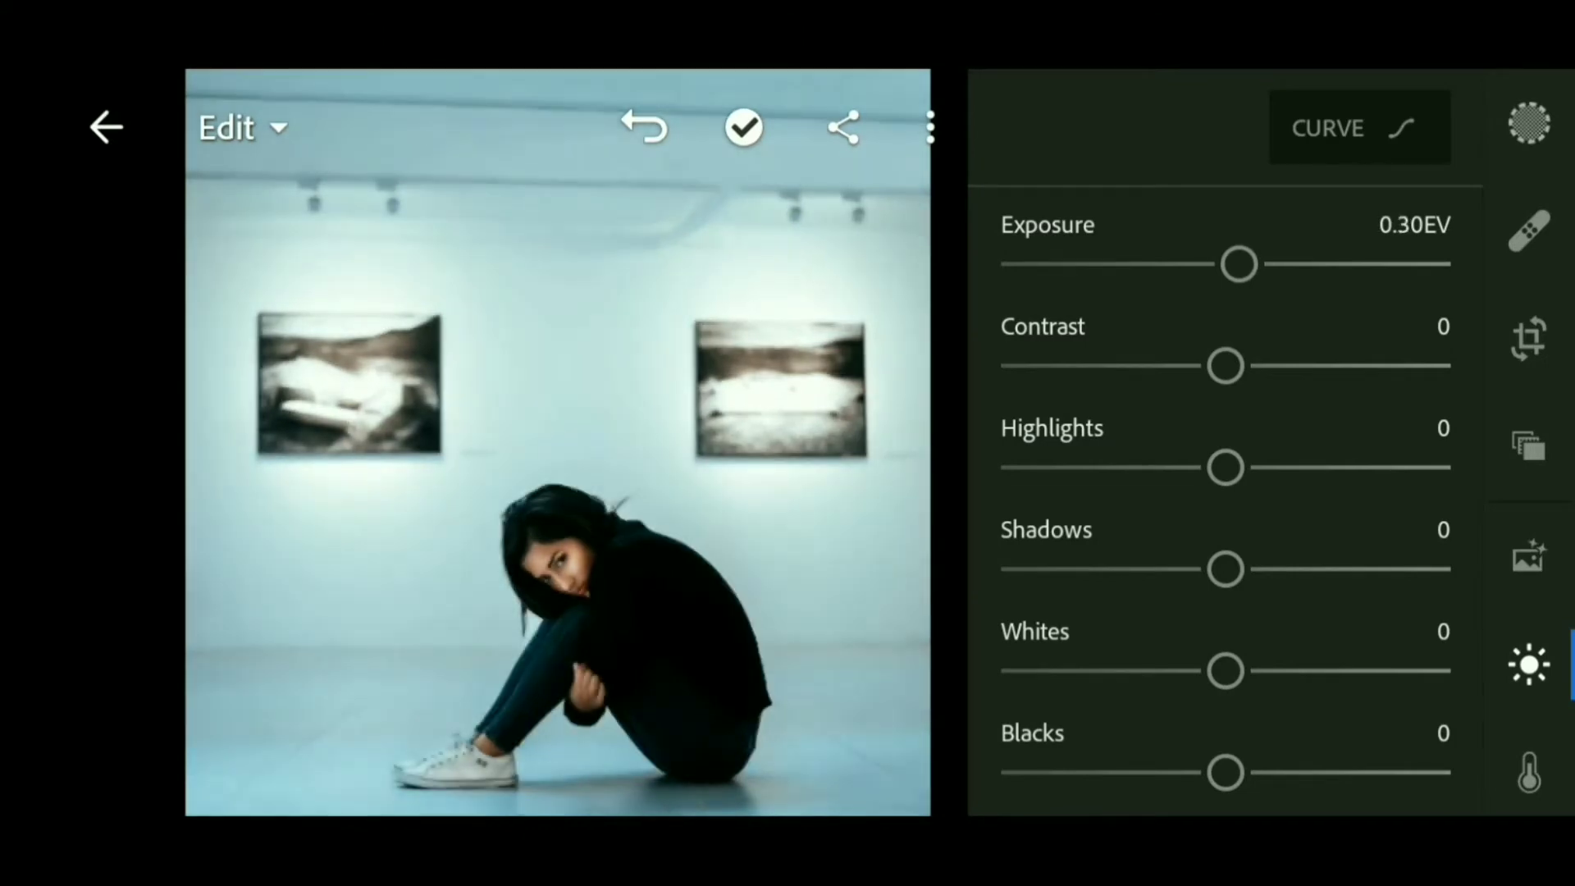
pyautogui.moveTo(1226, 365); pyautogui.dragTo(1203, 365)
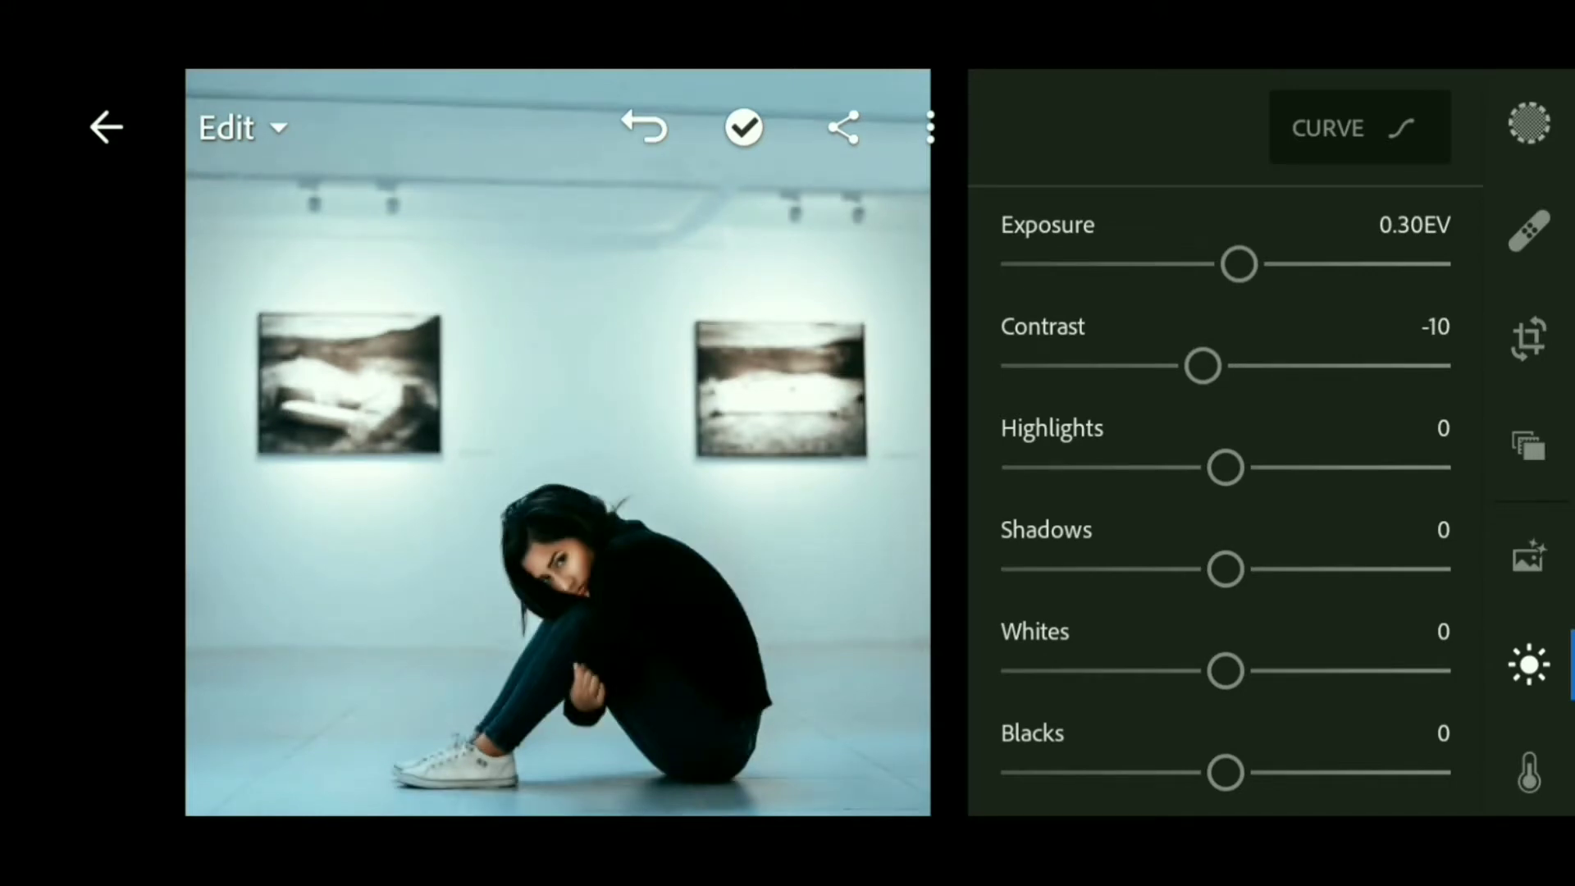
pyautogui.moveTo(1226, 466); pyautogui.dragTo(1189, 467)
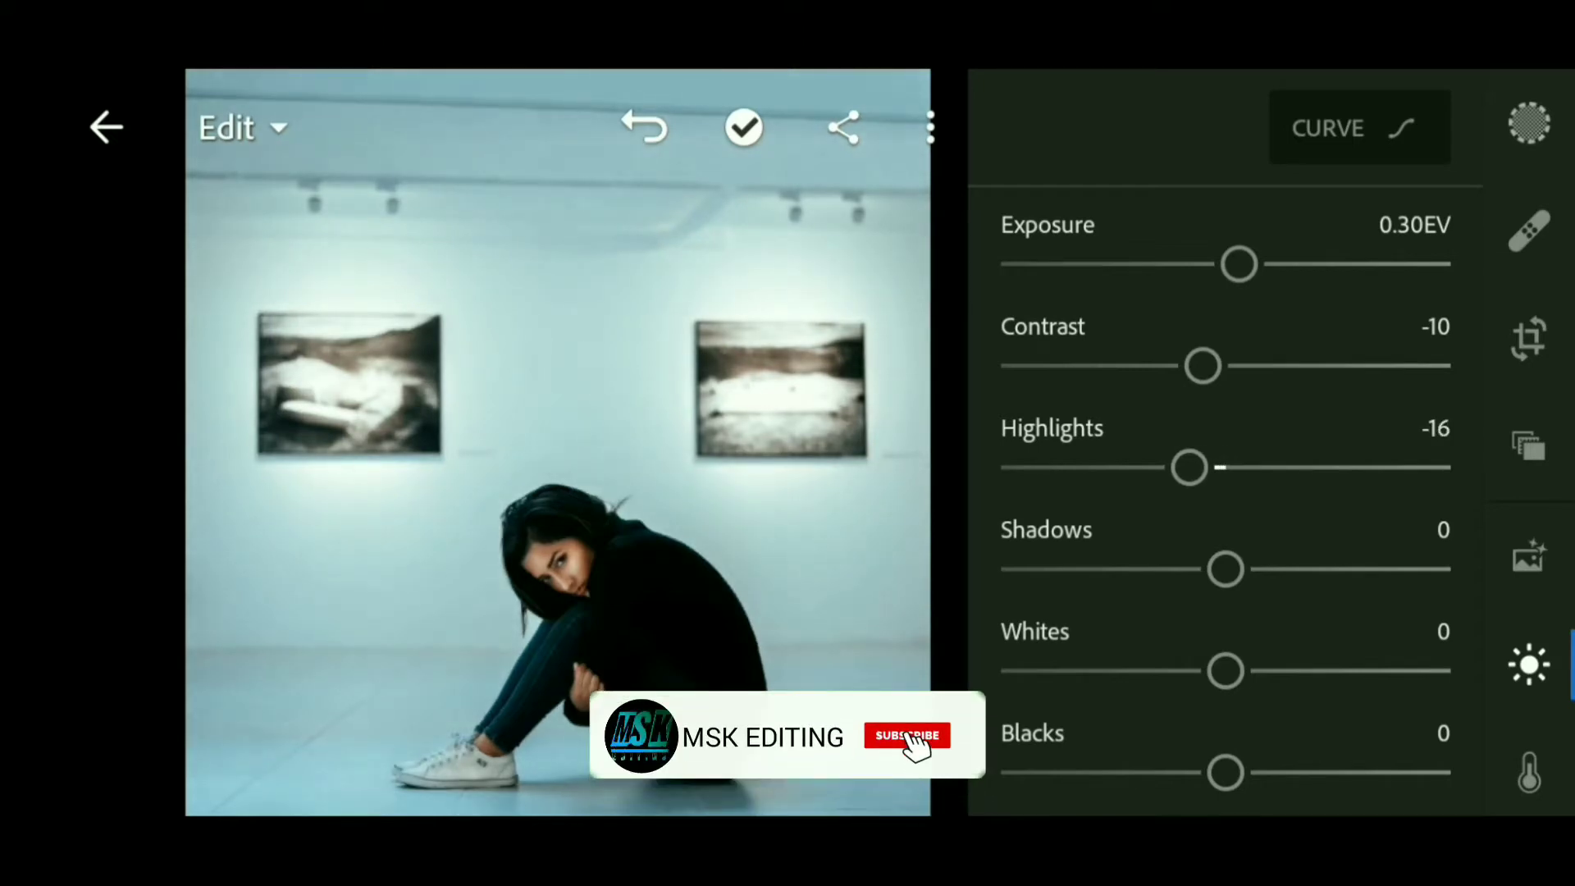
pyautogui.moveTo(1226, 569); pyautogui.dragTo(1248, 569)
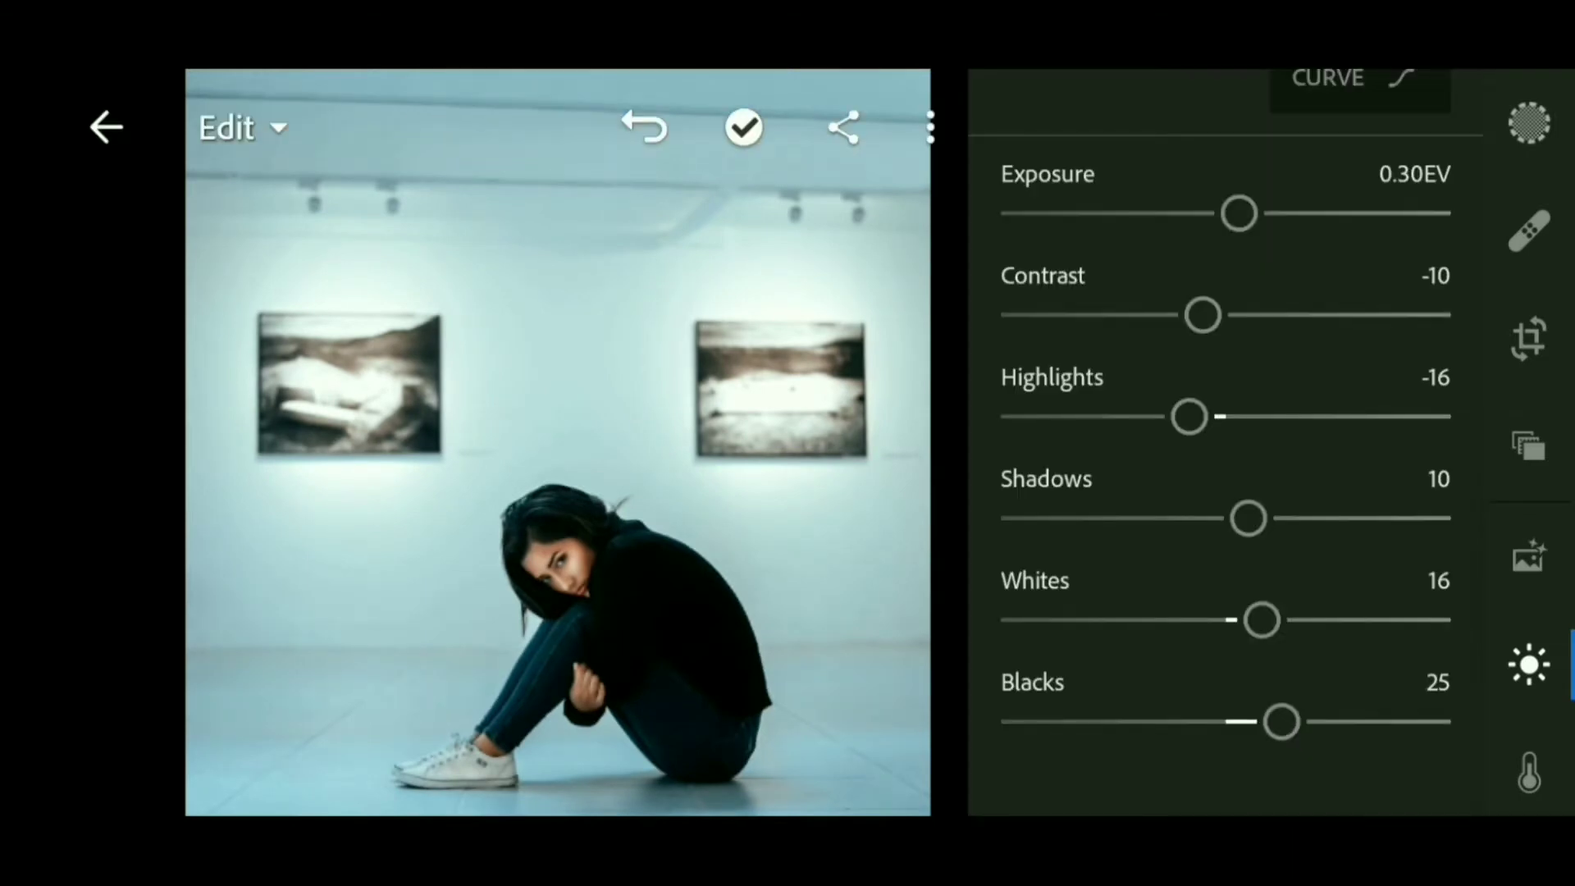
pyautogui.scroll(1, 1225, 432)
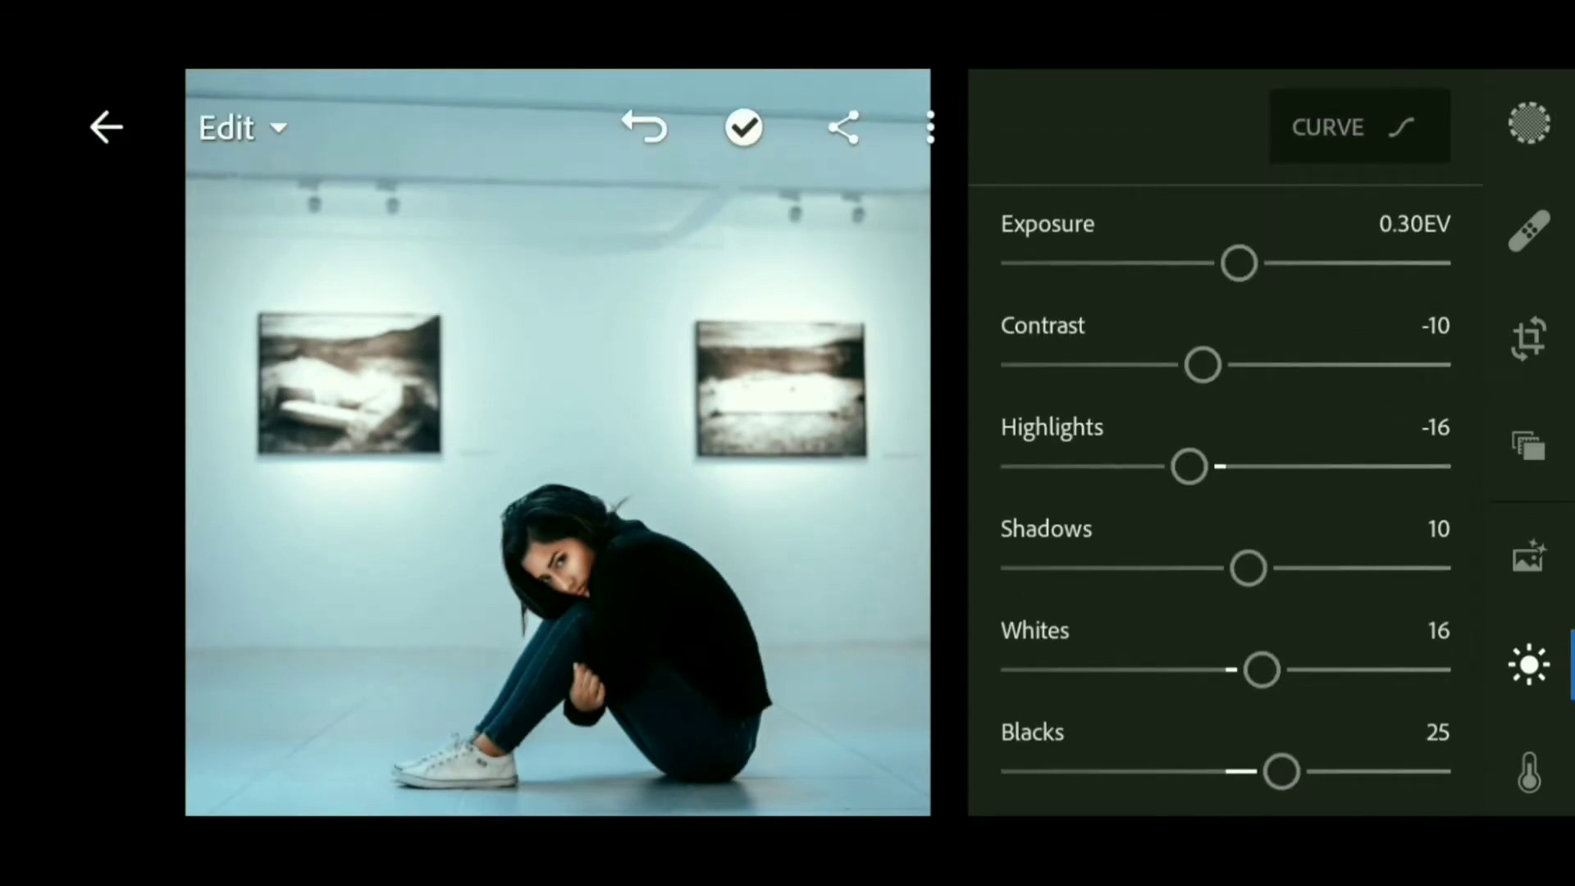
# Lift the lower part of the tone curve so darker tones glow brighter
pyautogui.click(1359, 127)
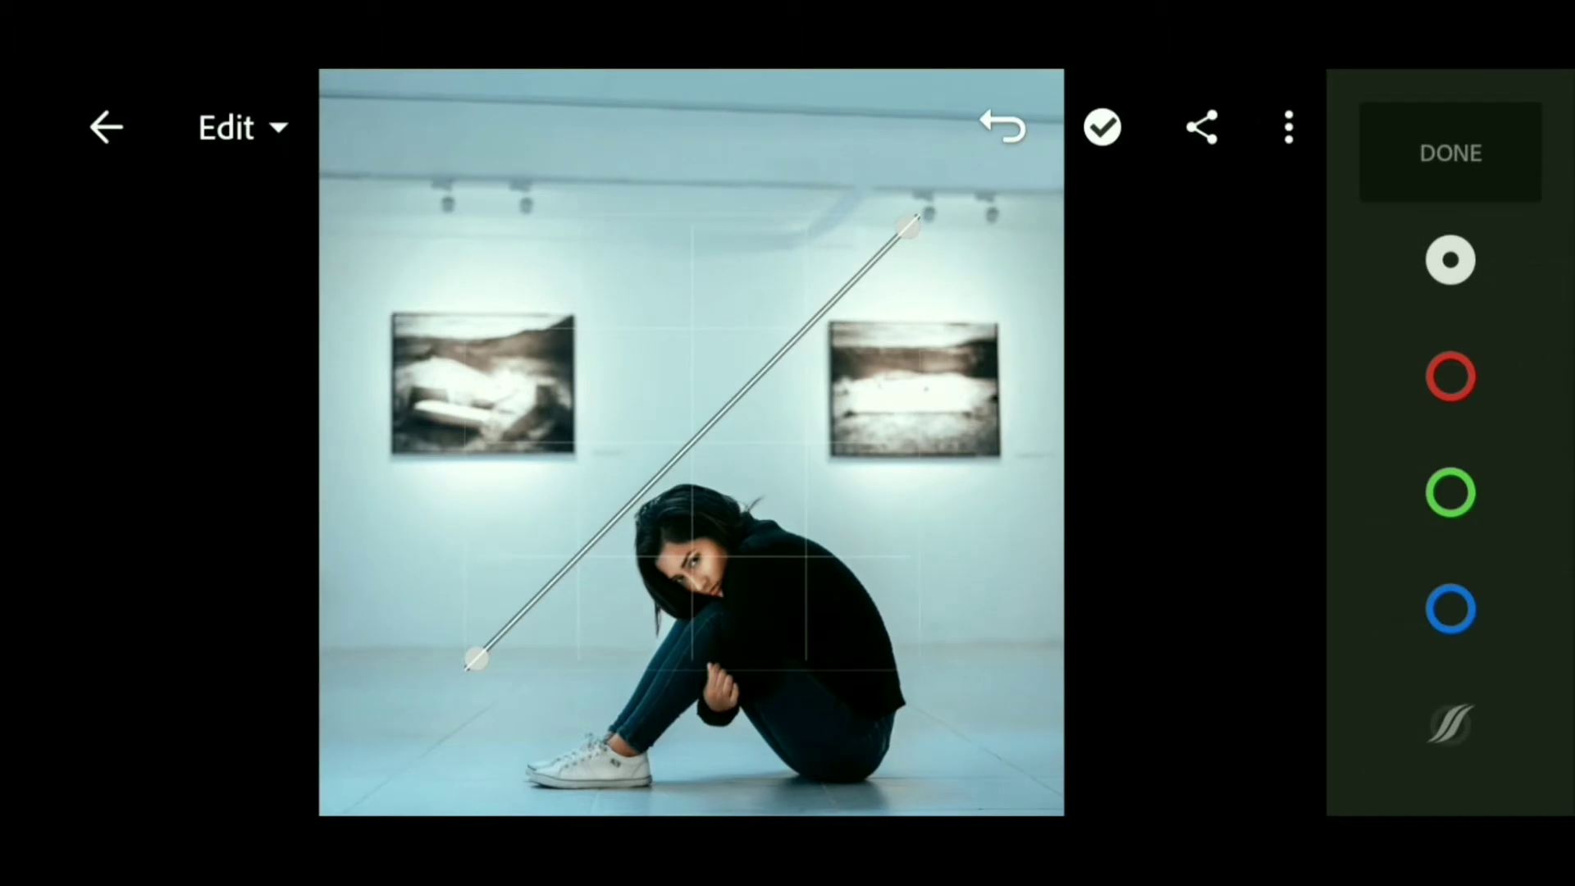
pyautogui.moveTo(573, 561); pyautogui.dragTo(573, 551)
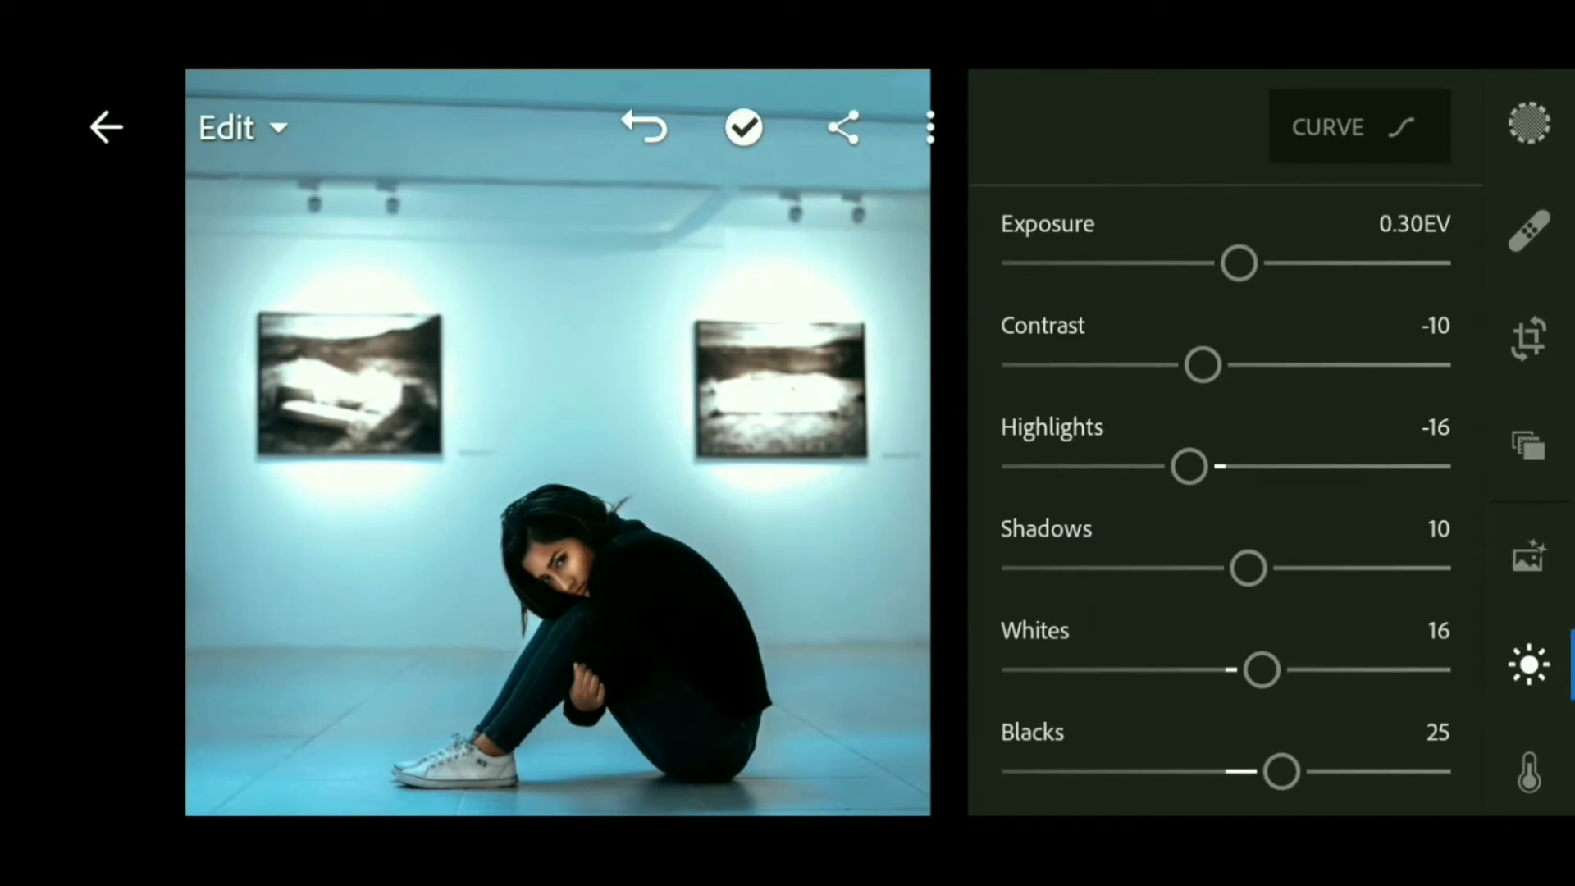
pyautogui.moveTo(1529, 665); pyautogui.dragTo(1530, 308)
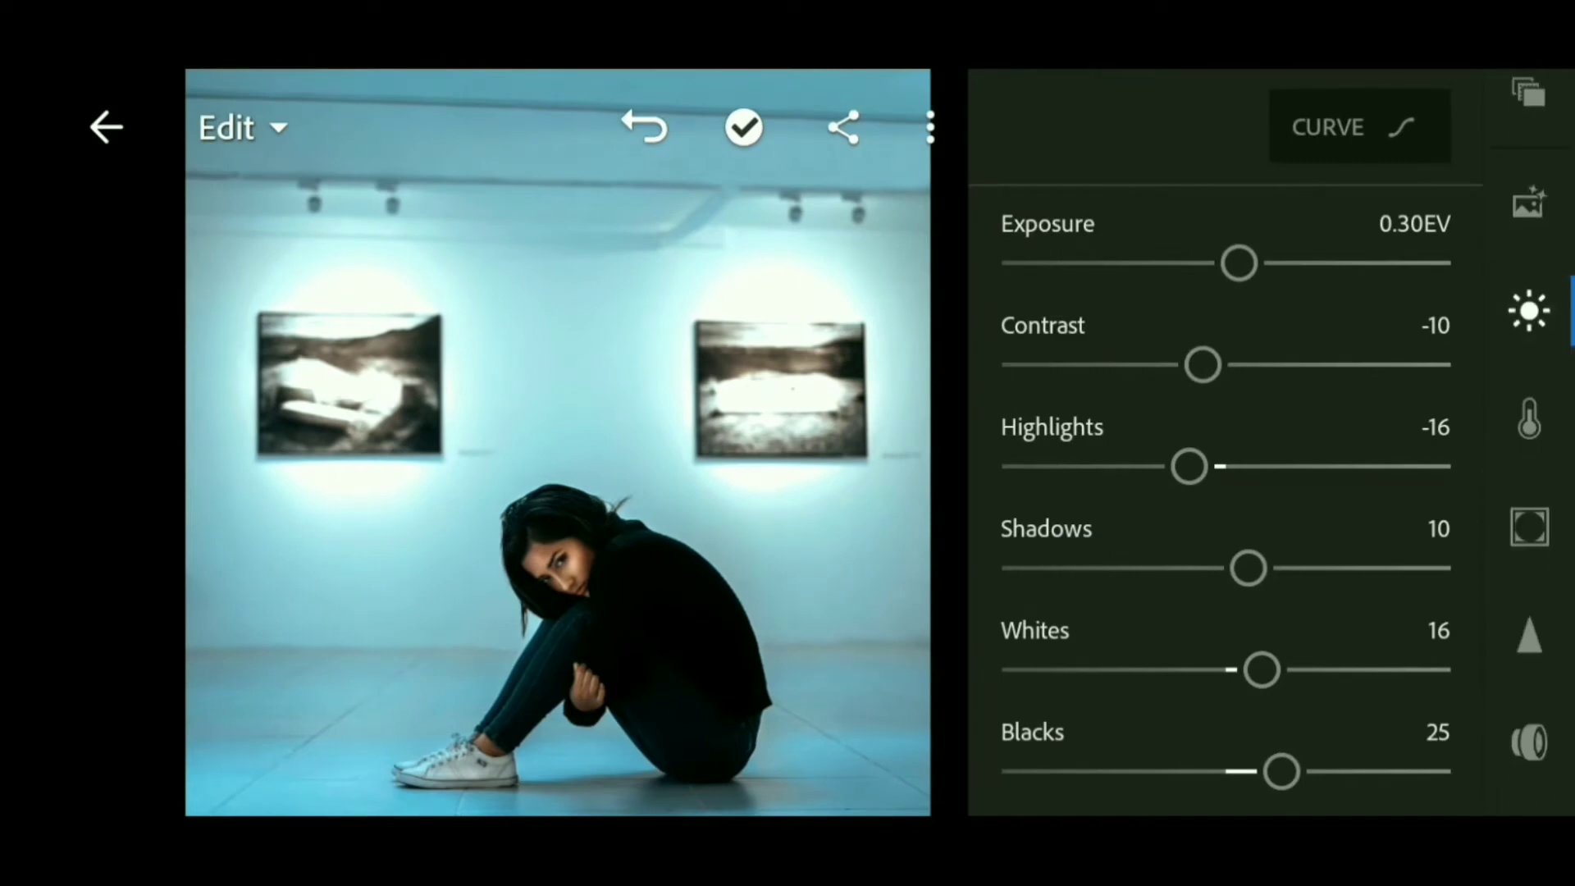
# In Color, cool temperature to -6, raise vibrance to 24 and saturation to 10
pyautogui.click(1530, 418)
pyautogui.moveTo(1216, 337); pyautogui.dragTo(1213, 336)
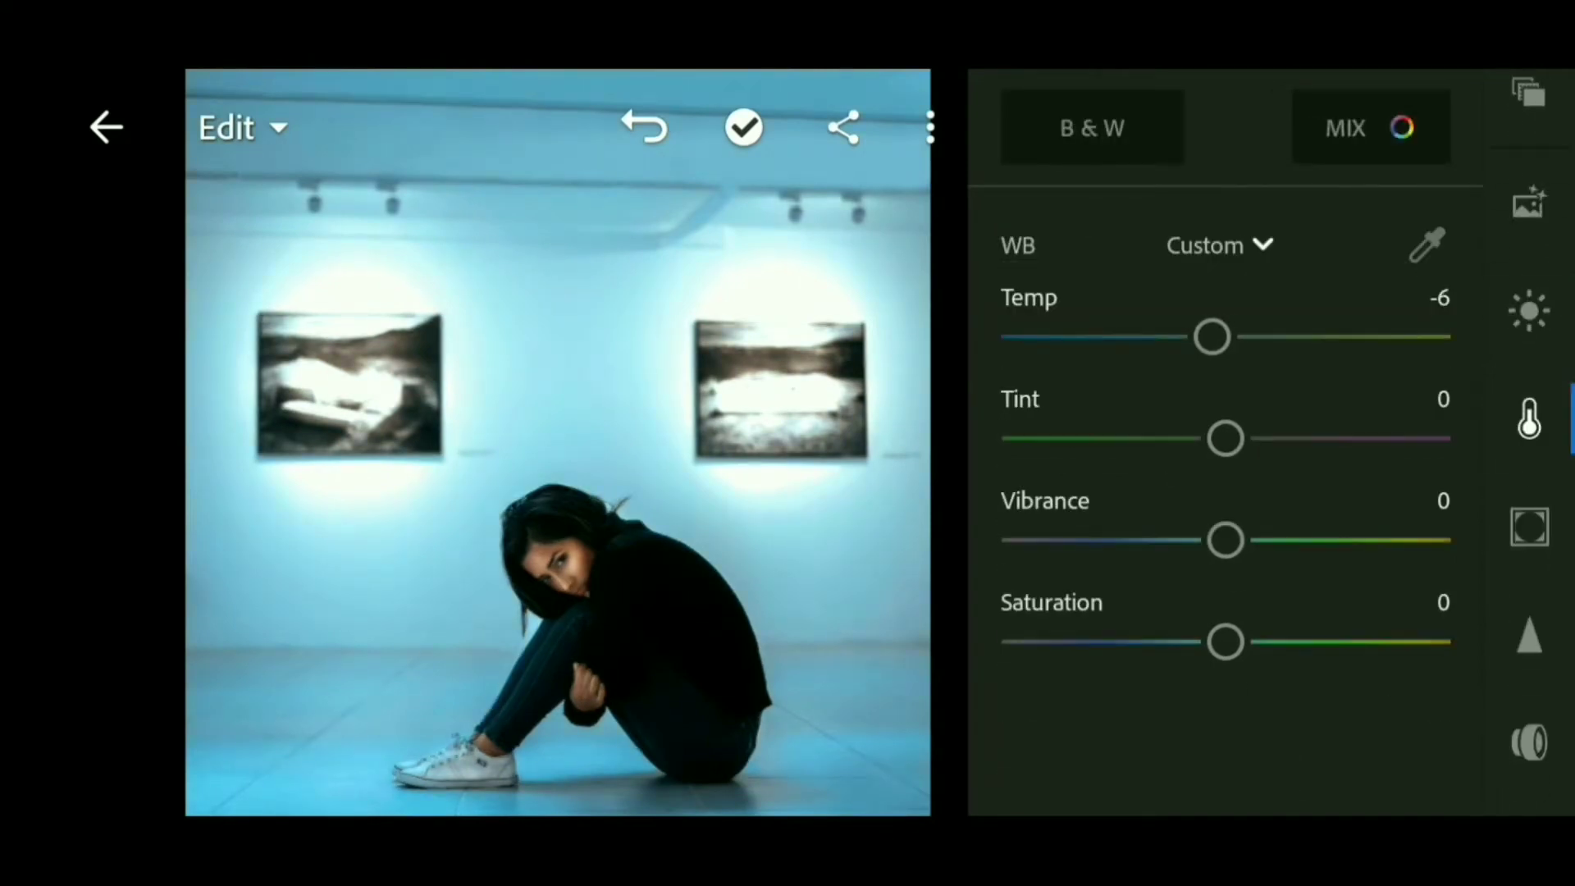
pyautogui.moveTo(1226, 438); pyautogui.dragTo(1227, 438)
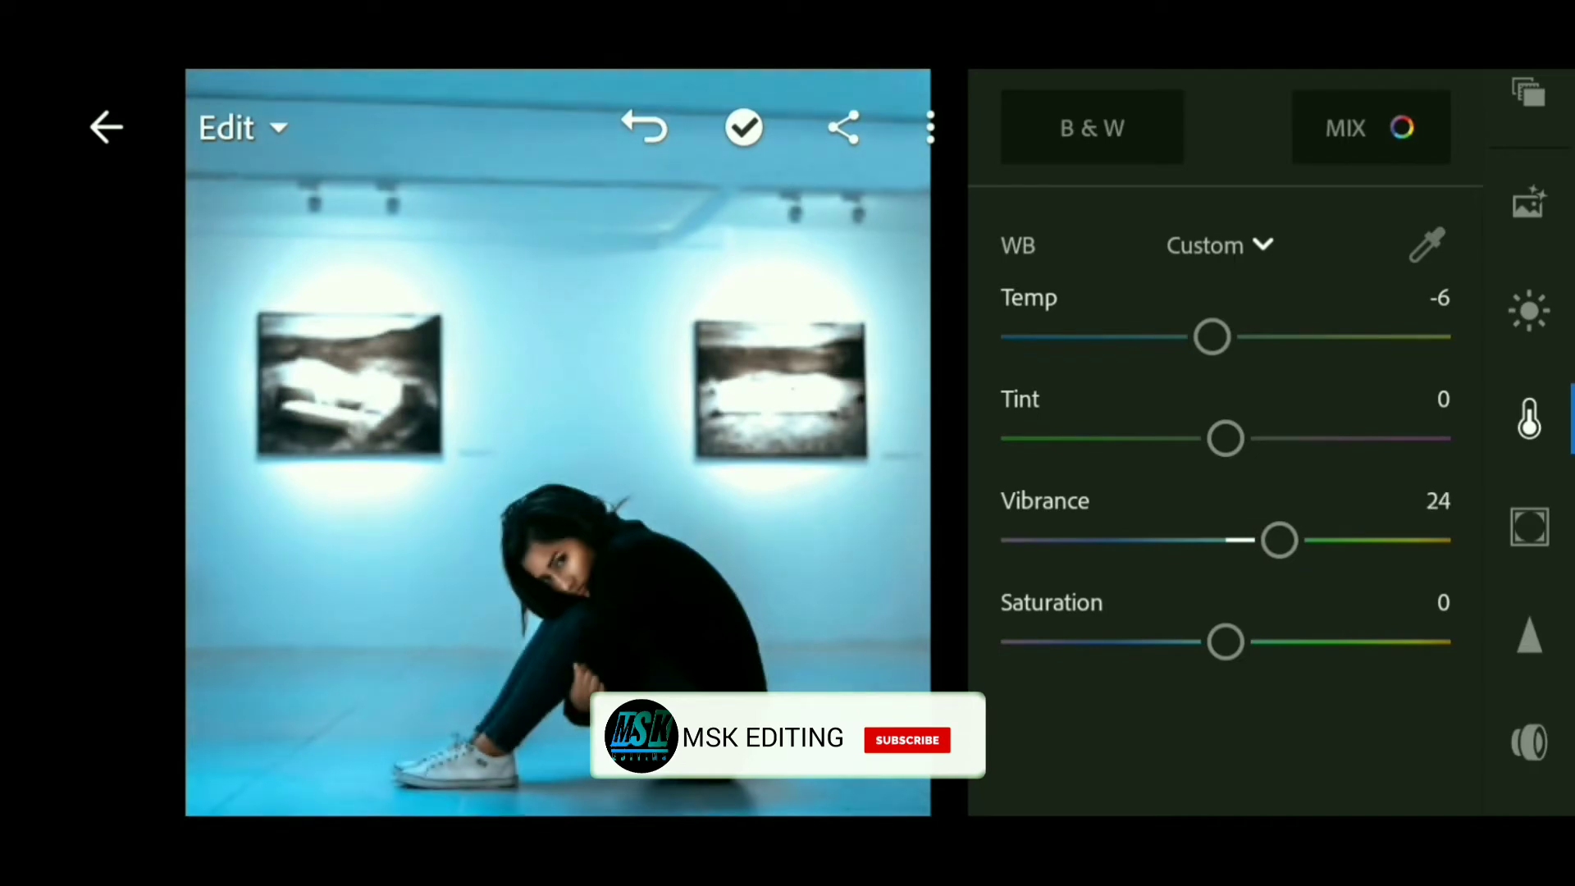
pyautogui.moveTo(1225, 641); pyautogui.dragTo(1248, 641)
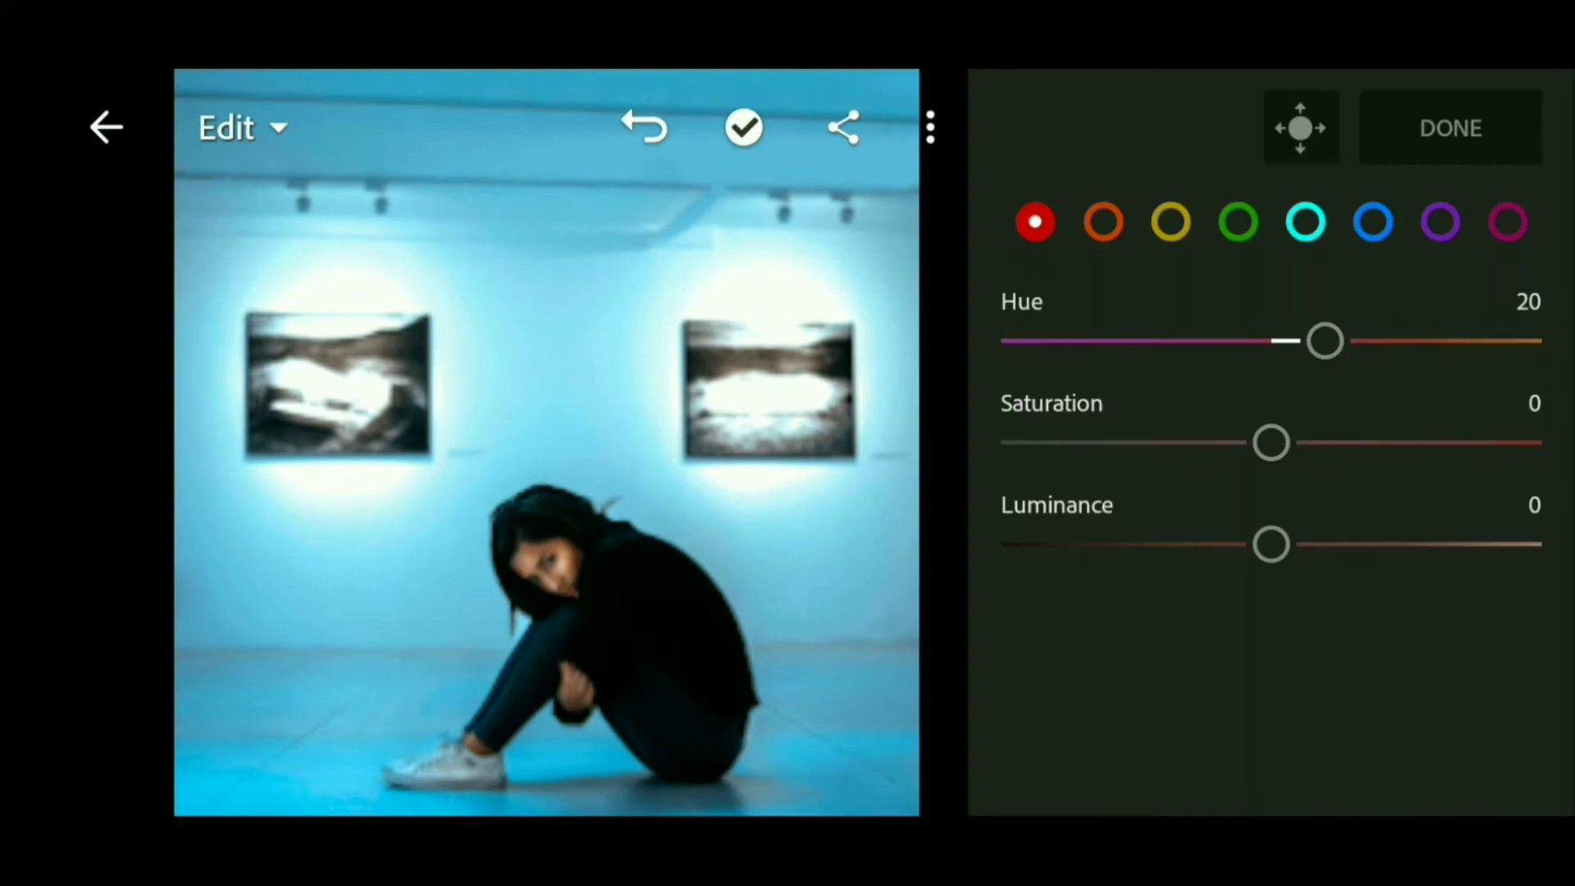
# Raise red saturation to 16, then shift orange hue to -16 toward red
pyautogui.moveTo(1271, 442); pyautogui.dragTo(1315, 442)
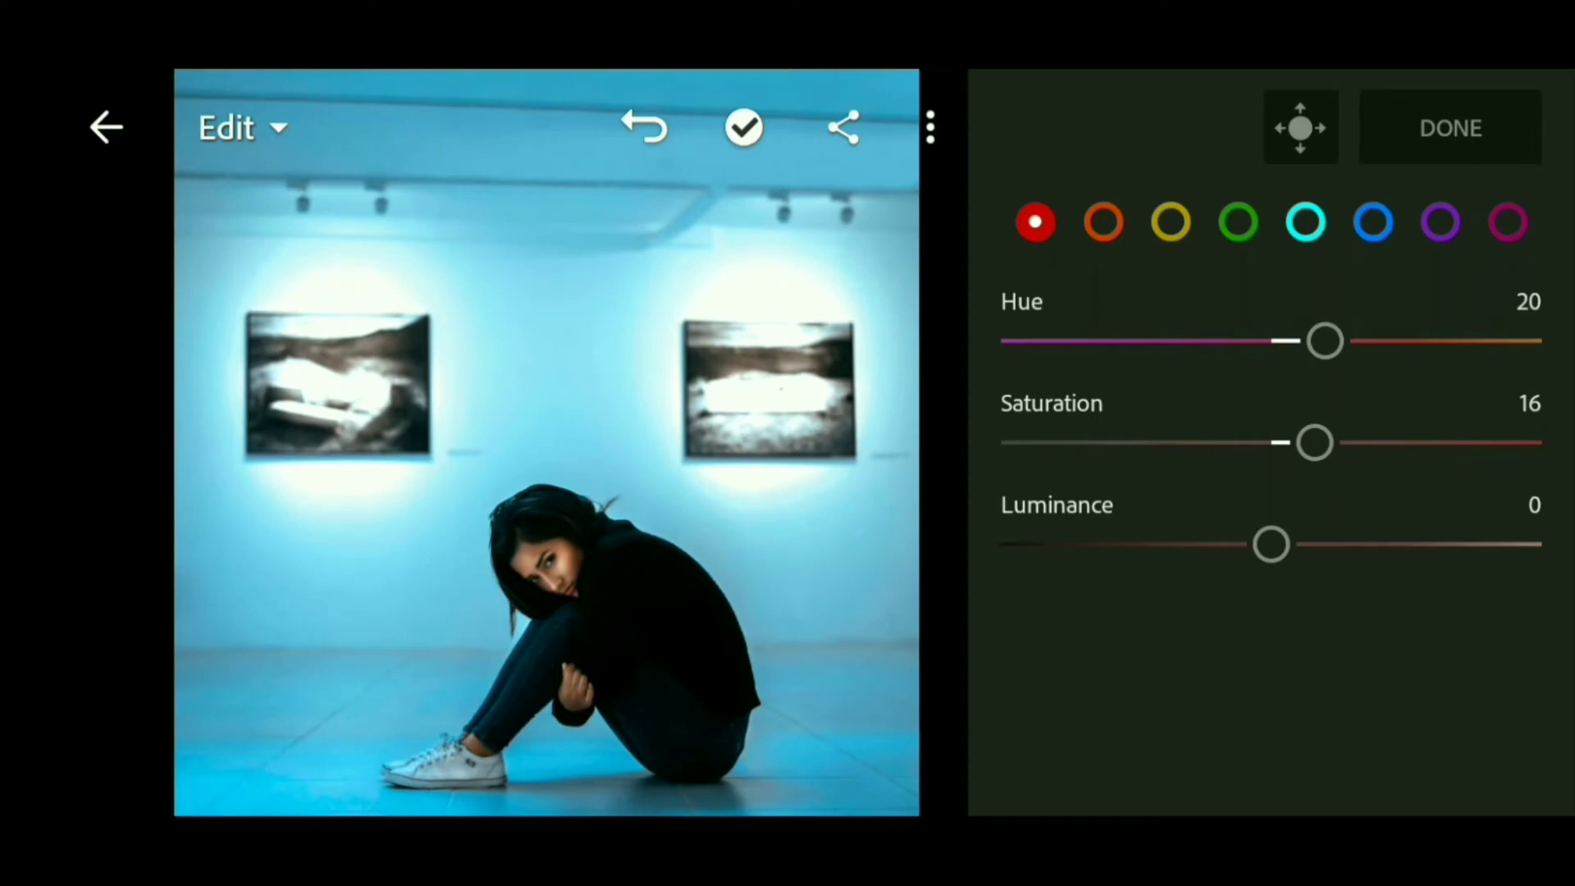
pyautogui.click(1102, 221)
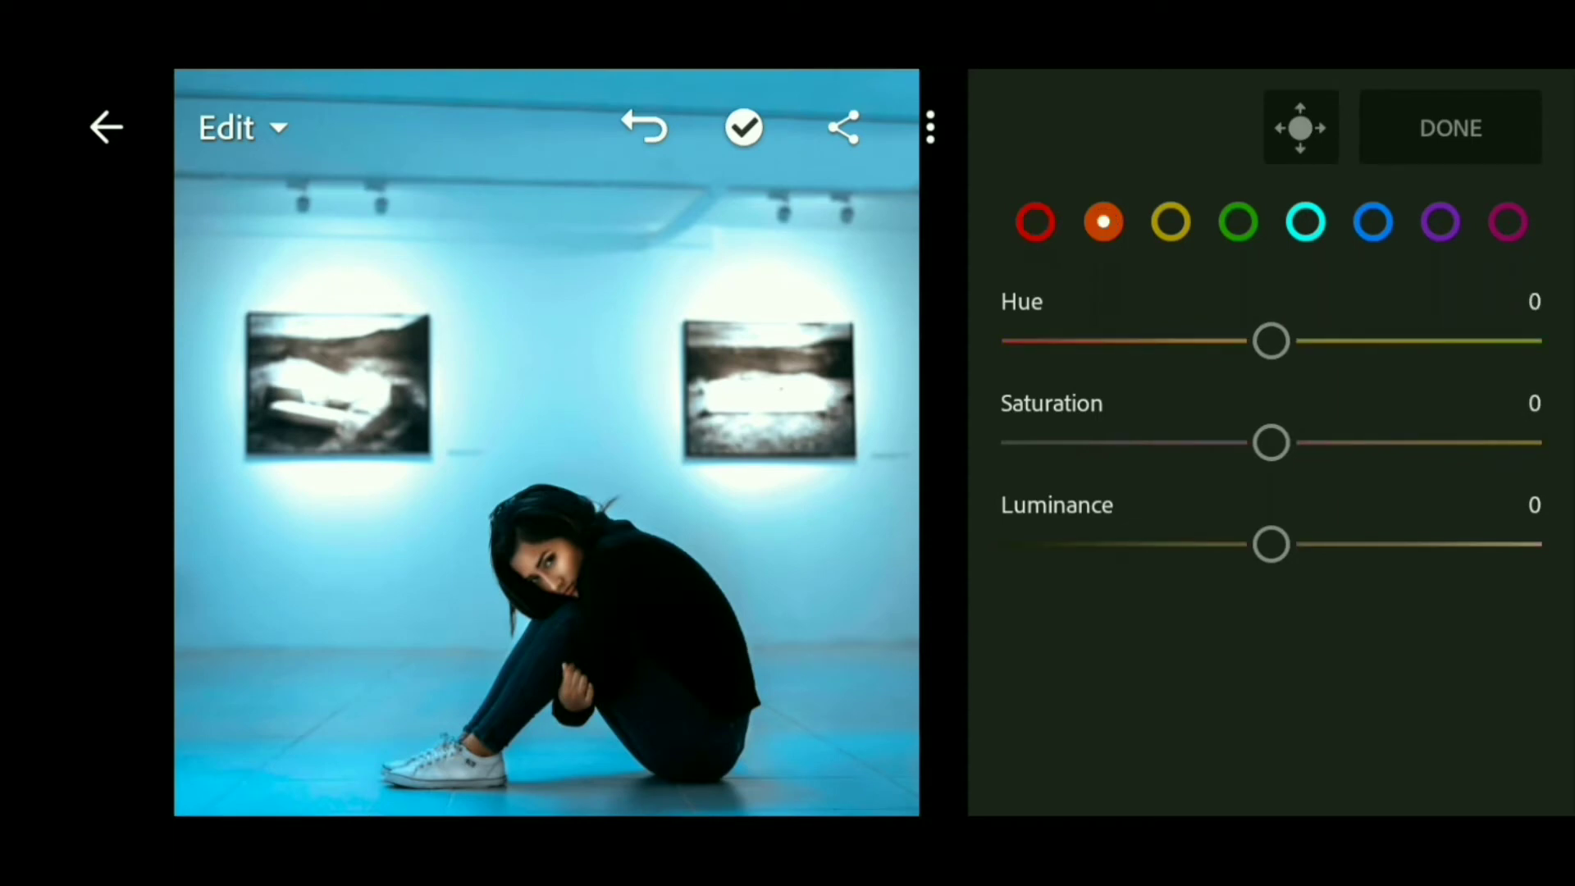
pyautogui.moveTo(1272, 341); pyautogui.dragTo(1227, 341)
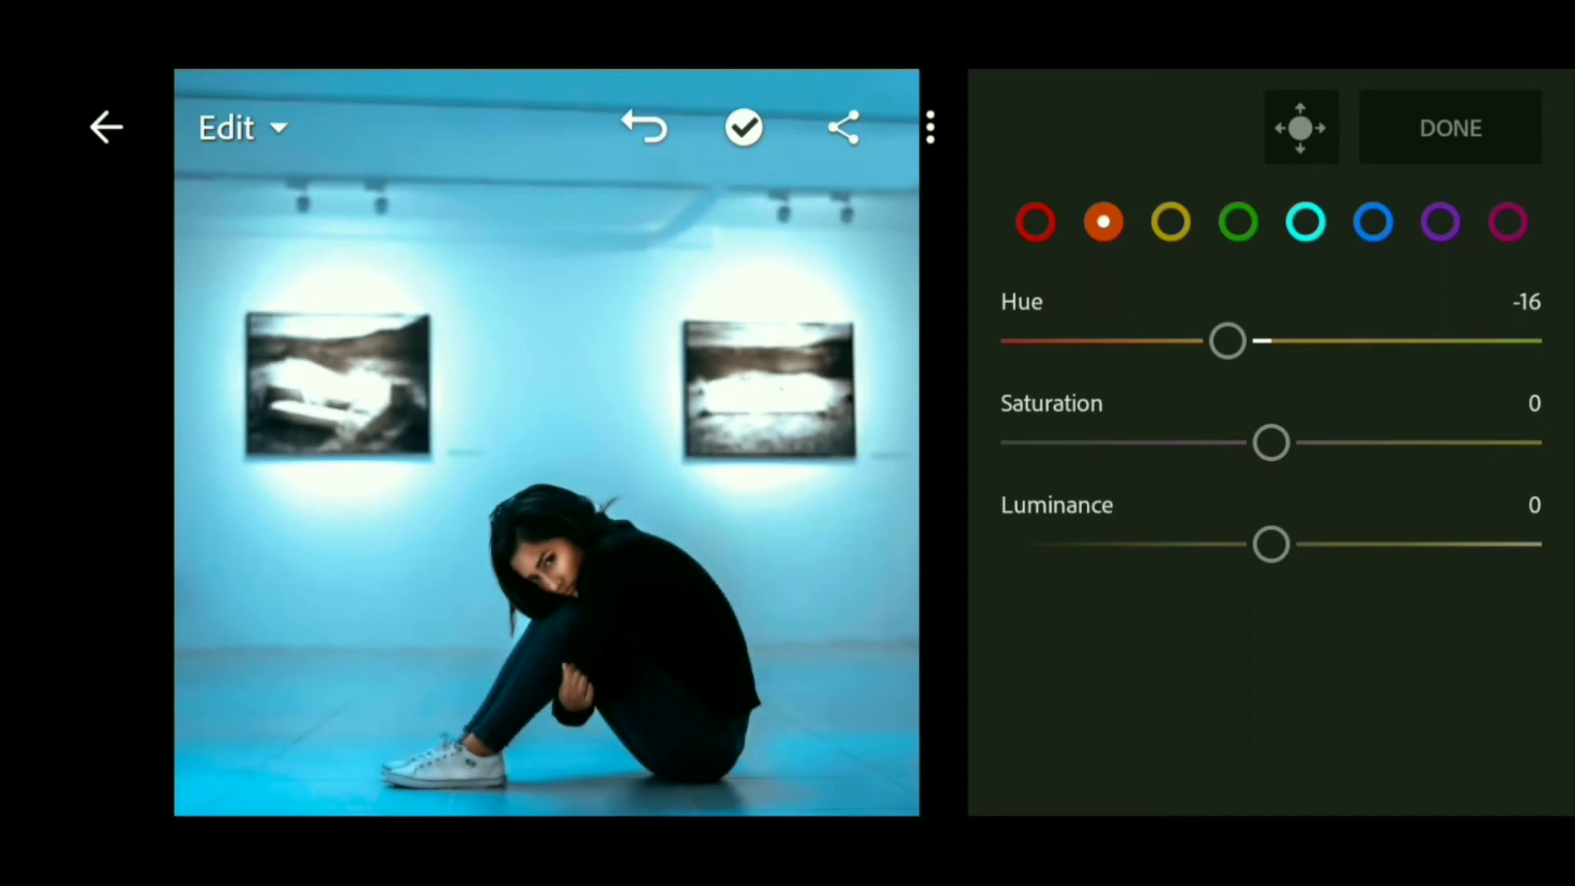
# Brighten orange luminance to 22 for skin tones and move on to the yellows
pyautogui.moveTo(1271, 544); pyautogui.dragTo(1336, 545)
pyautogui.moveTo(1272, 441); pyautogui.dragTo(1272, 442)
pyautogui.moveTo(1337, 544); pyautogui.dragTo(1330, 544)
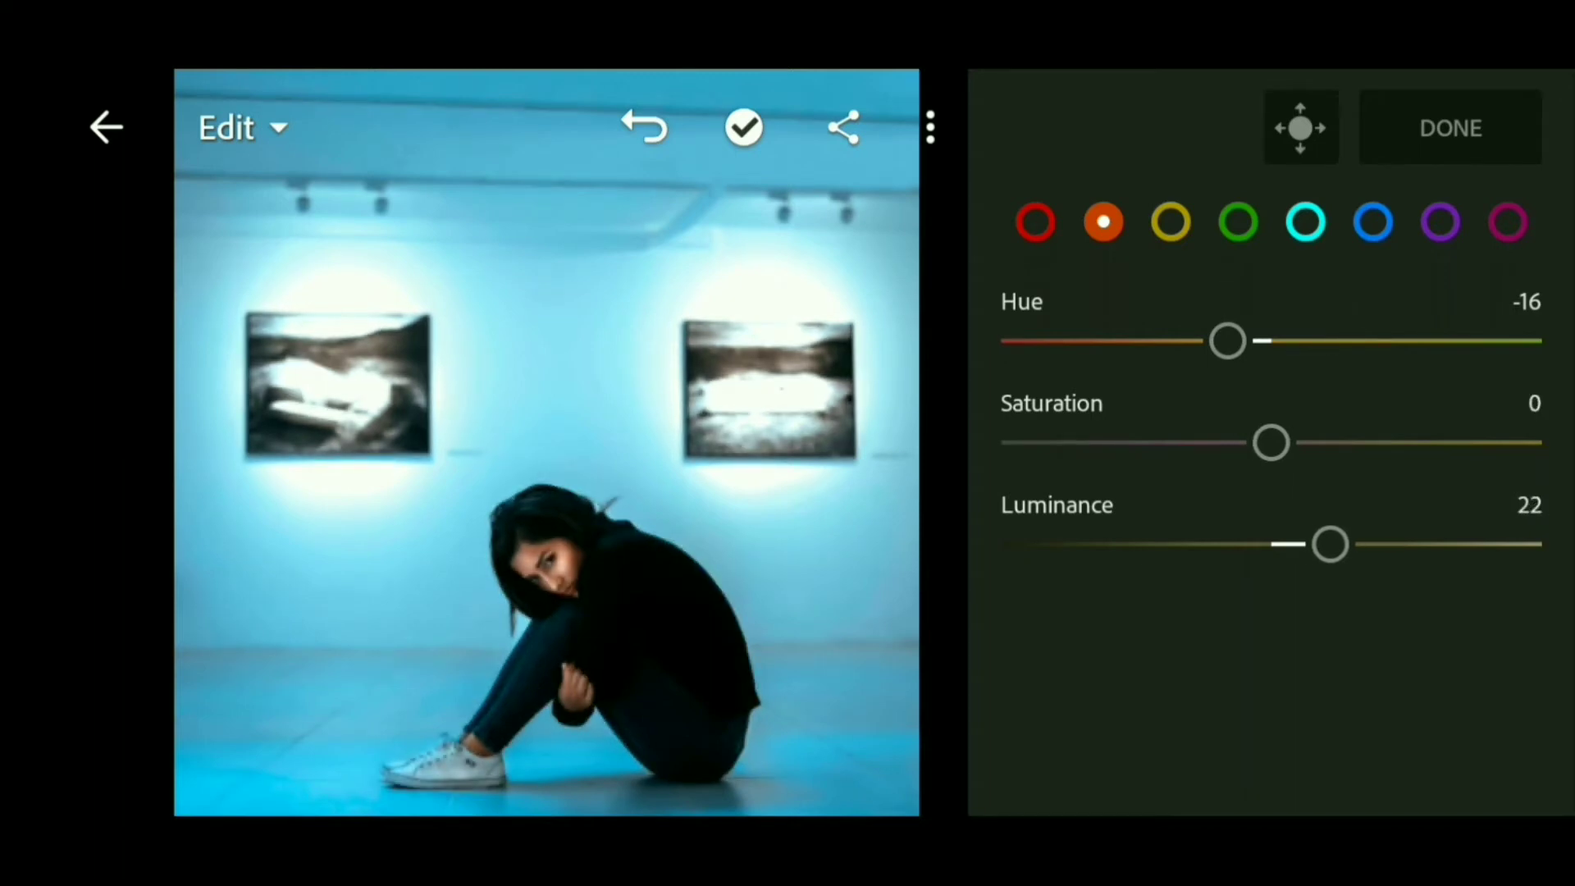
pyautogui.click(1170, 221)
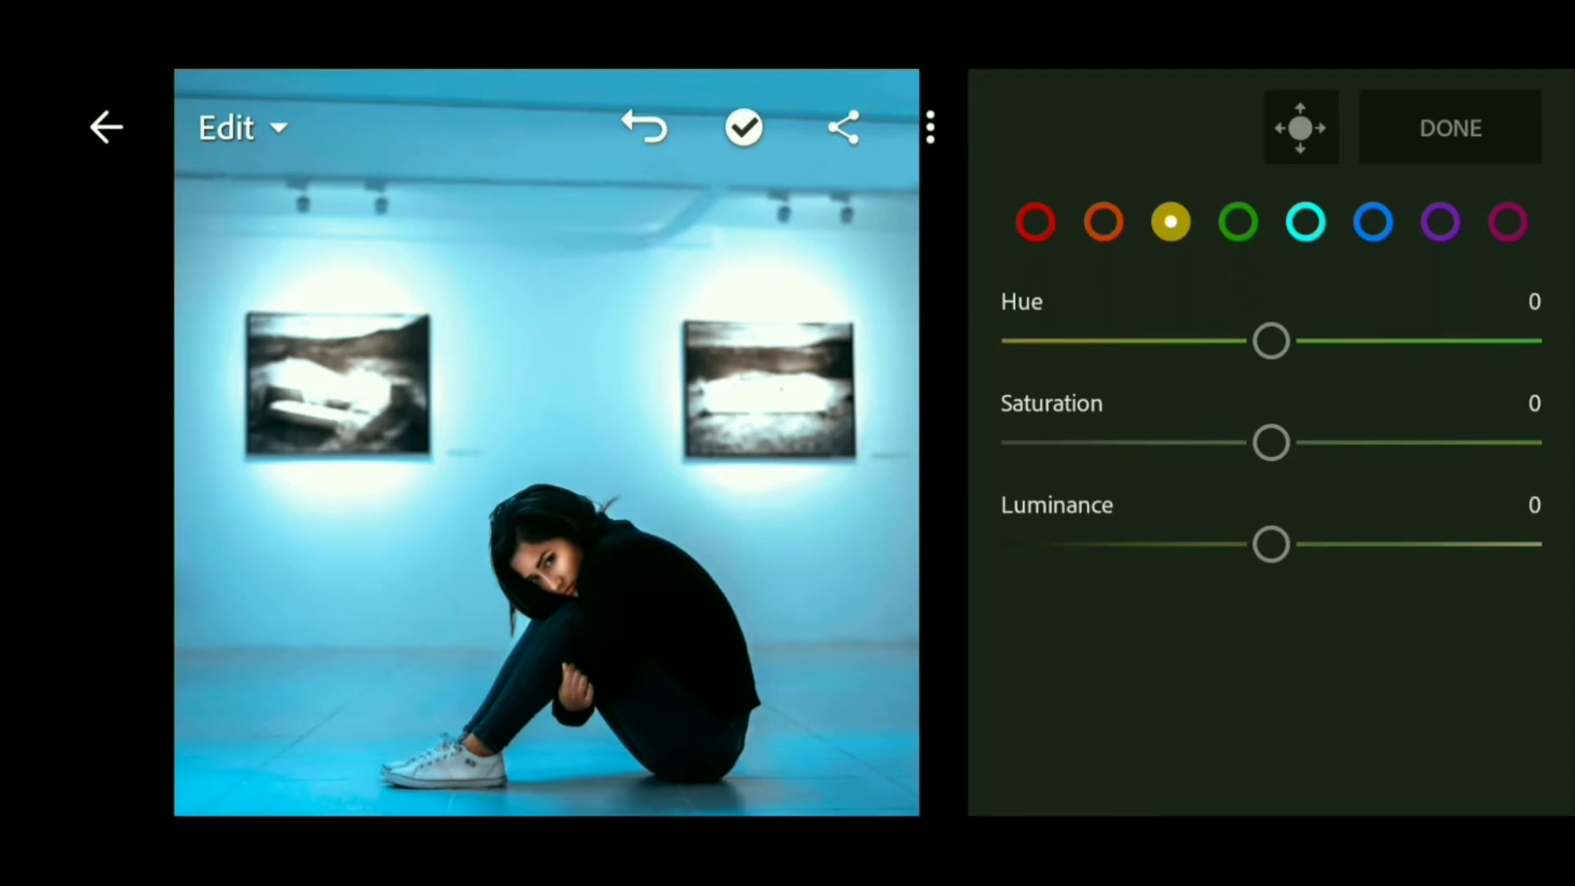
# Desaturate yellows fully, aquas to -81 and blues to -80 with luminance 42 for white walls
pyautogui.moveTo(1271, 442); pyautogui.dragTo(1001, 441)
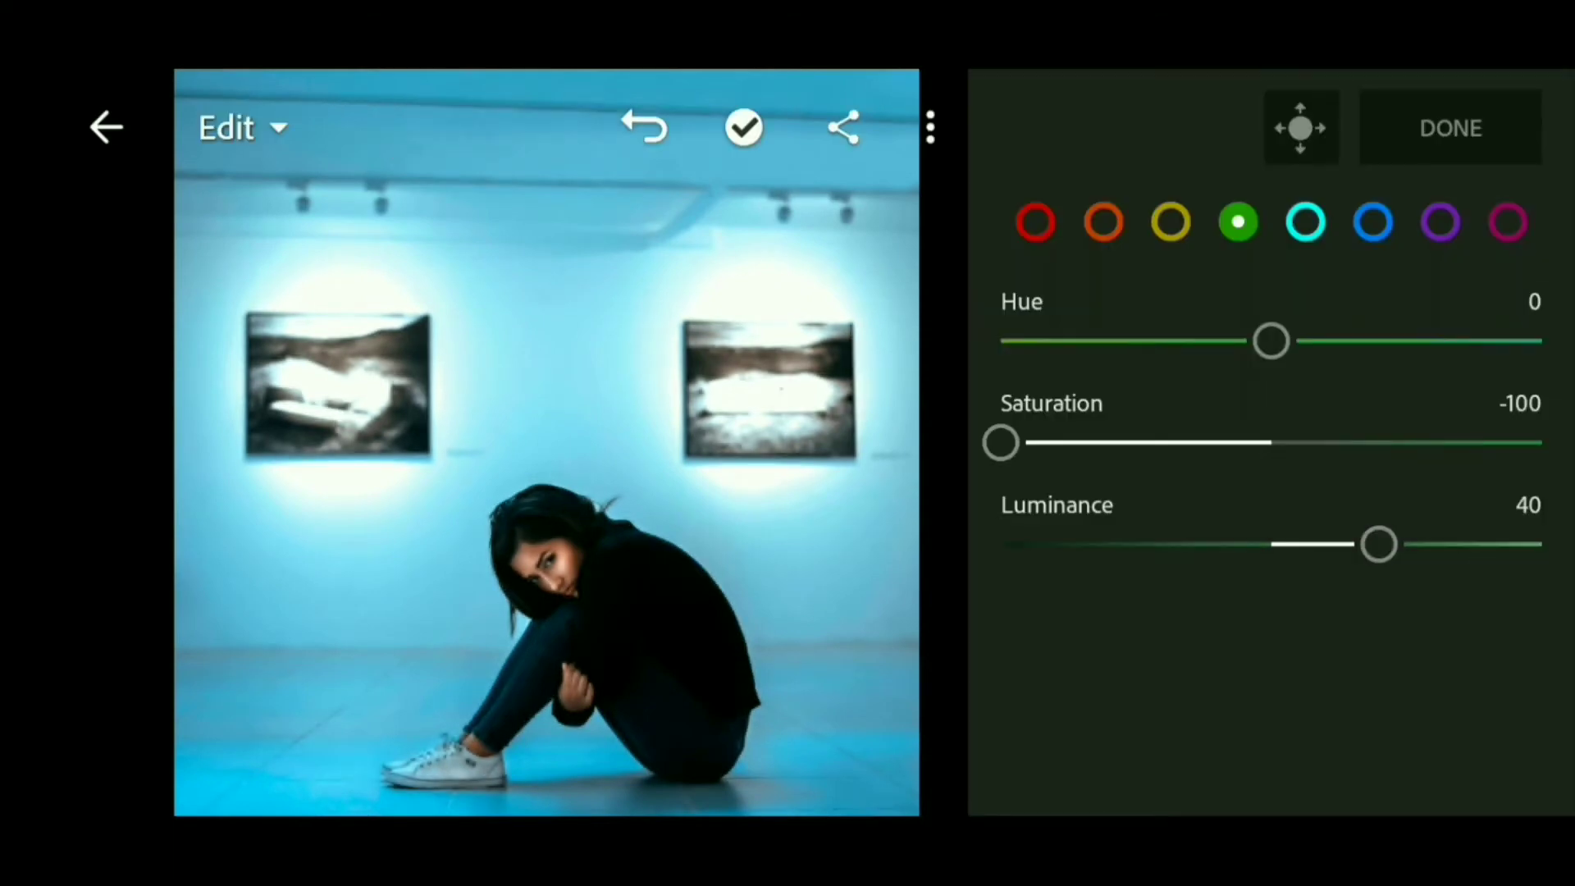
pyautogui.click(1305, 222)
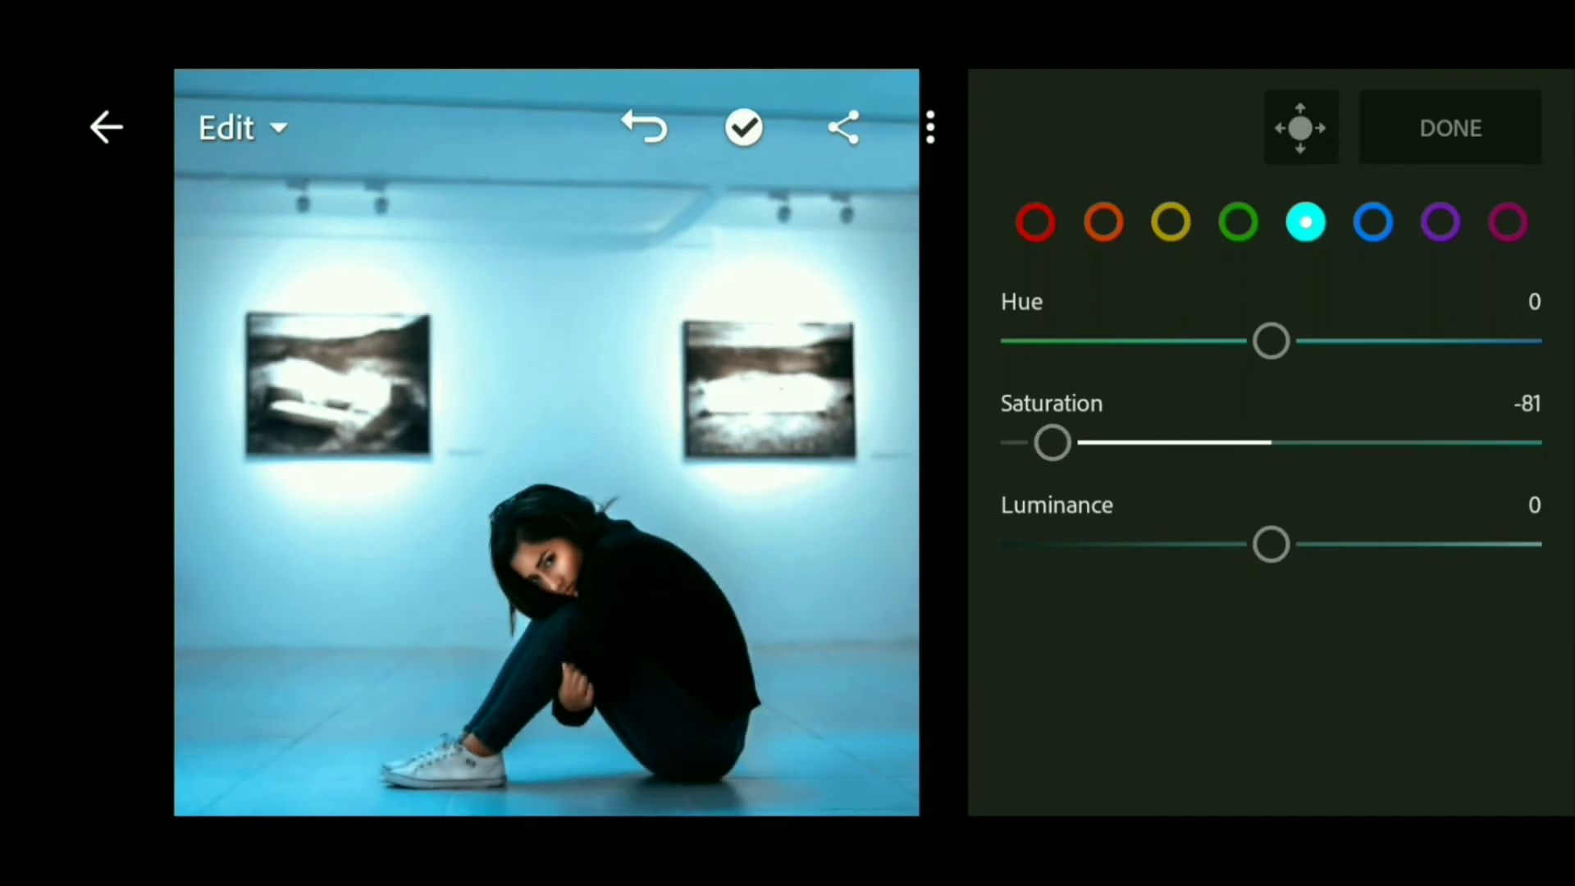
pyautogui.click(1373, 222)
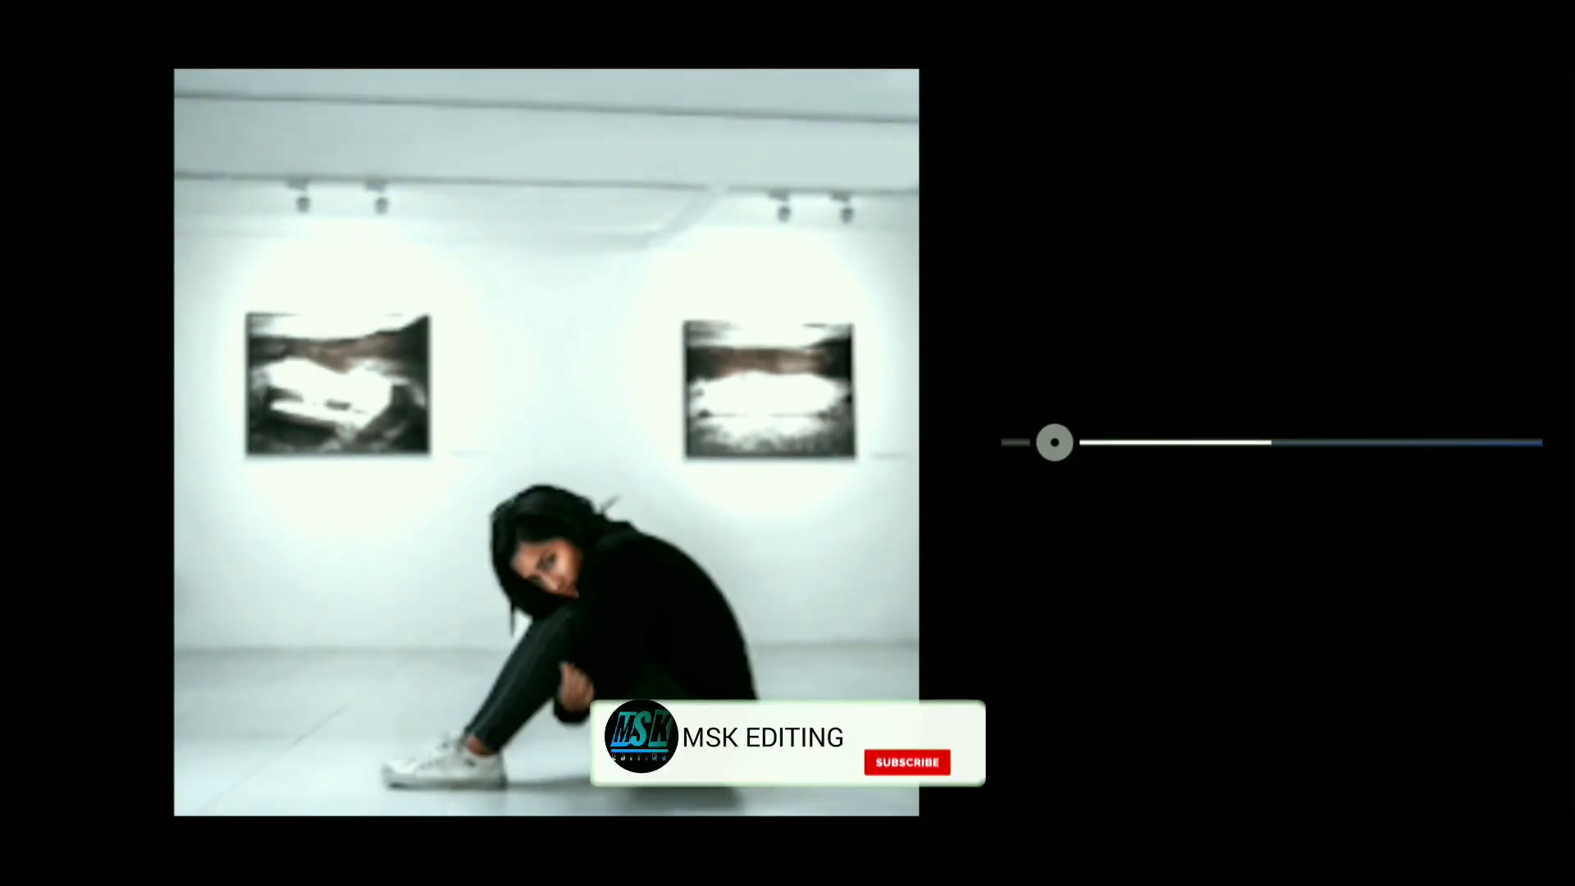
pyautogui.moveTo(1272, 543); pyautogui.dragTo(1385, 543)
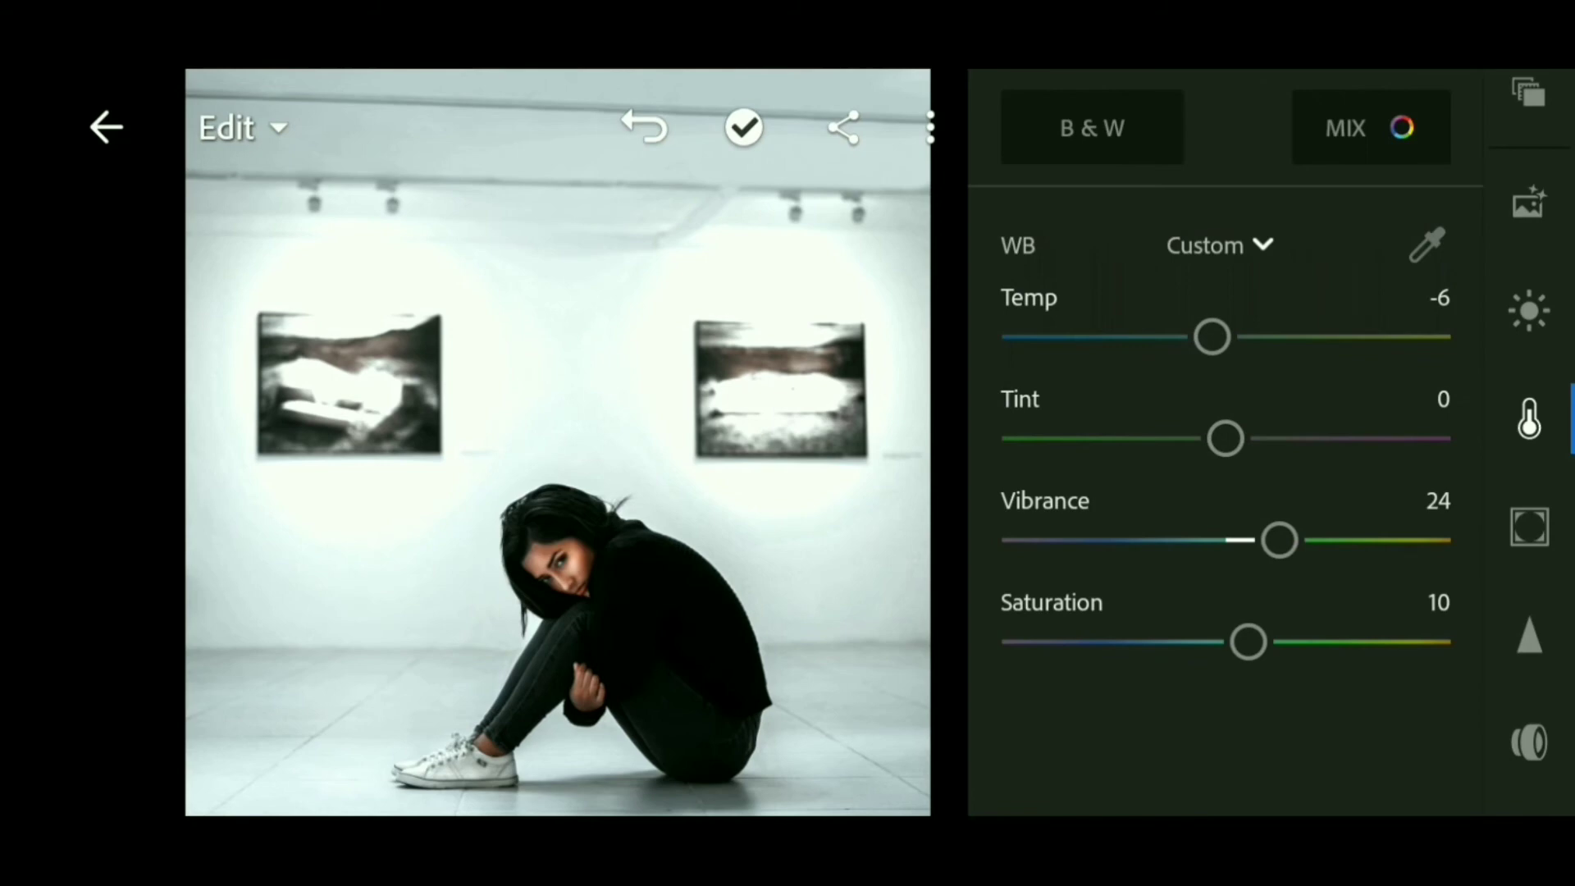
pyautogui.scroll(-2, 1529, 443)
# In Effects, lower clarity to -10 and raise dehaze to 6, then move to Detail
pyautogui.click(1530, 398)
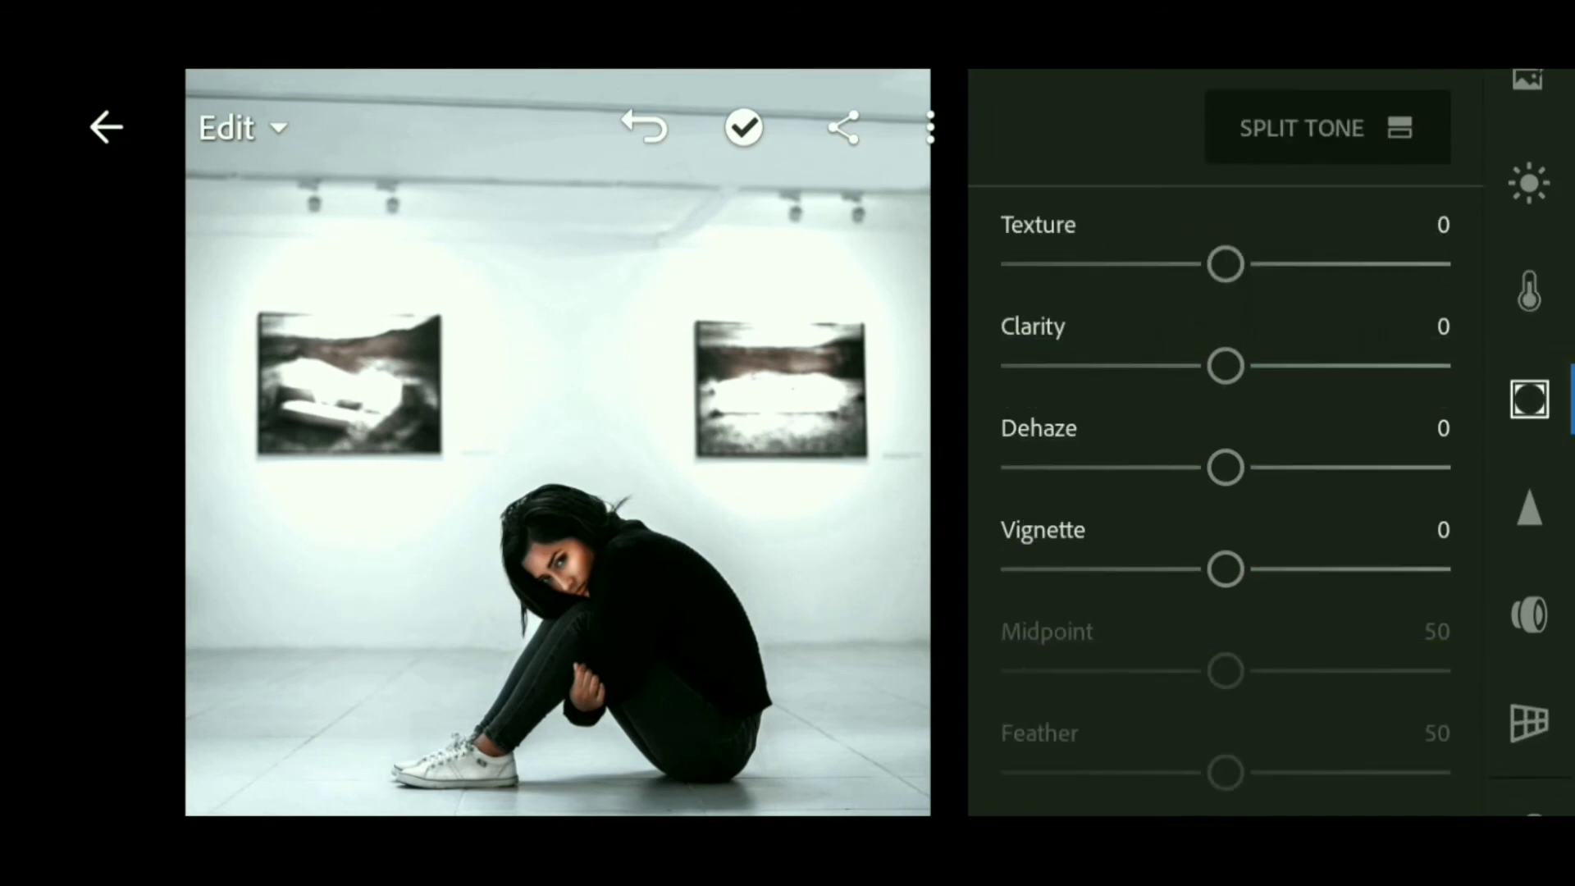
pyautogui.moveTo(1227, 366); pyautogui.dragTo(1202, 365)
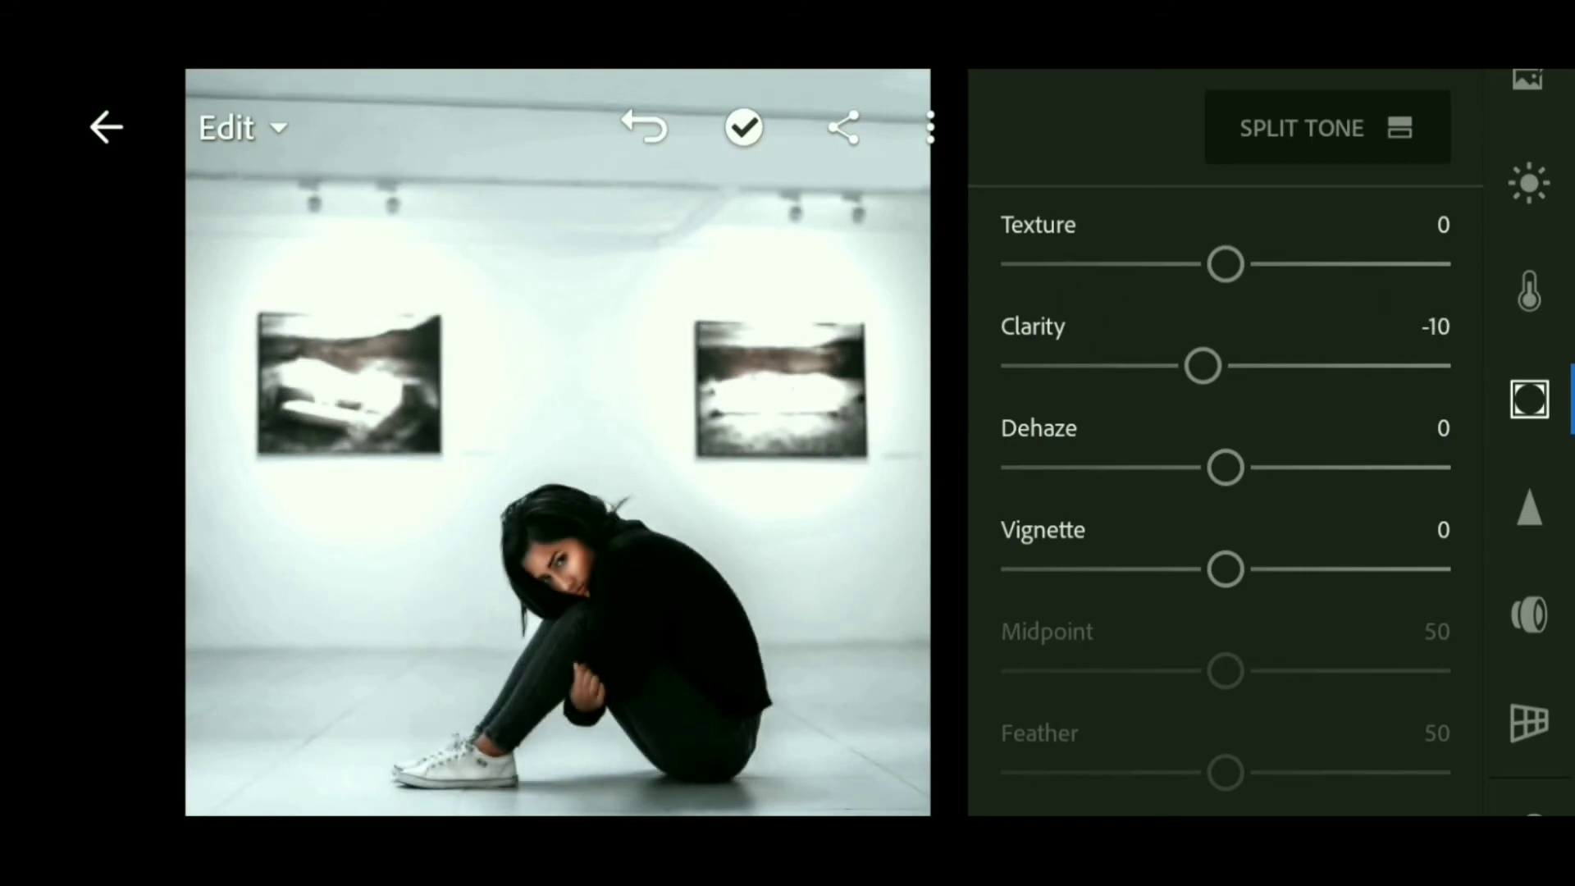
pyautogui.moveTo(1230, 466); pyautogui.dragTo(1234, 466)
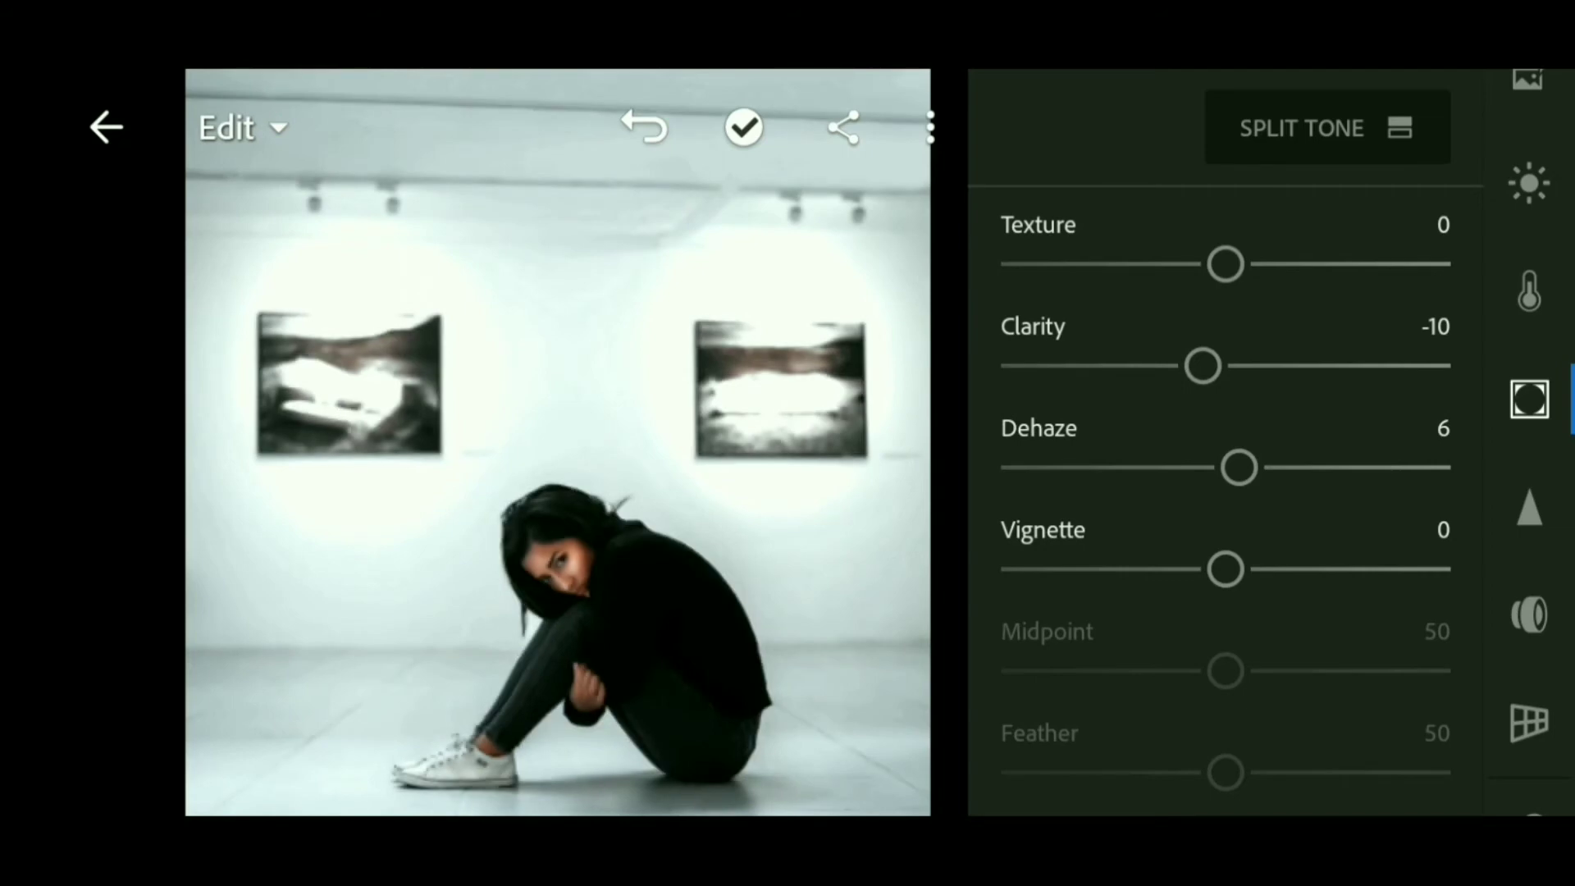
pyautogui.click(1528, 506)
pyautogui.scroll(-3, 1218, 443)
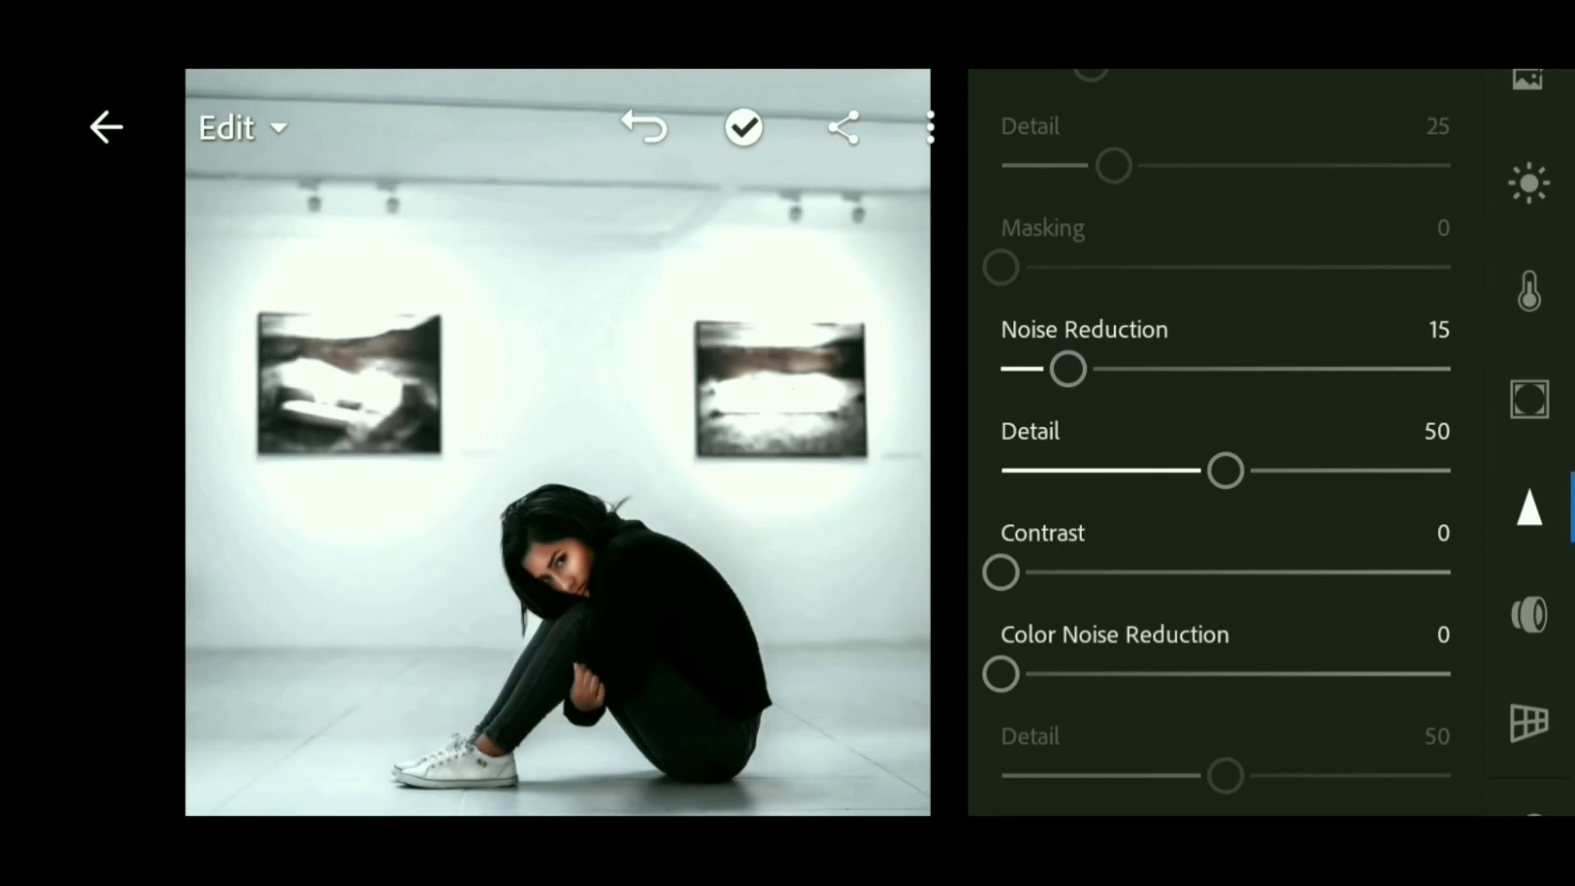
pyautogui.scroll(-2, 1209, 433)
pyautogui.scroll(-1, 1209, 433)
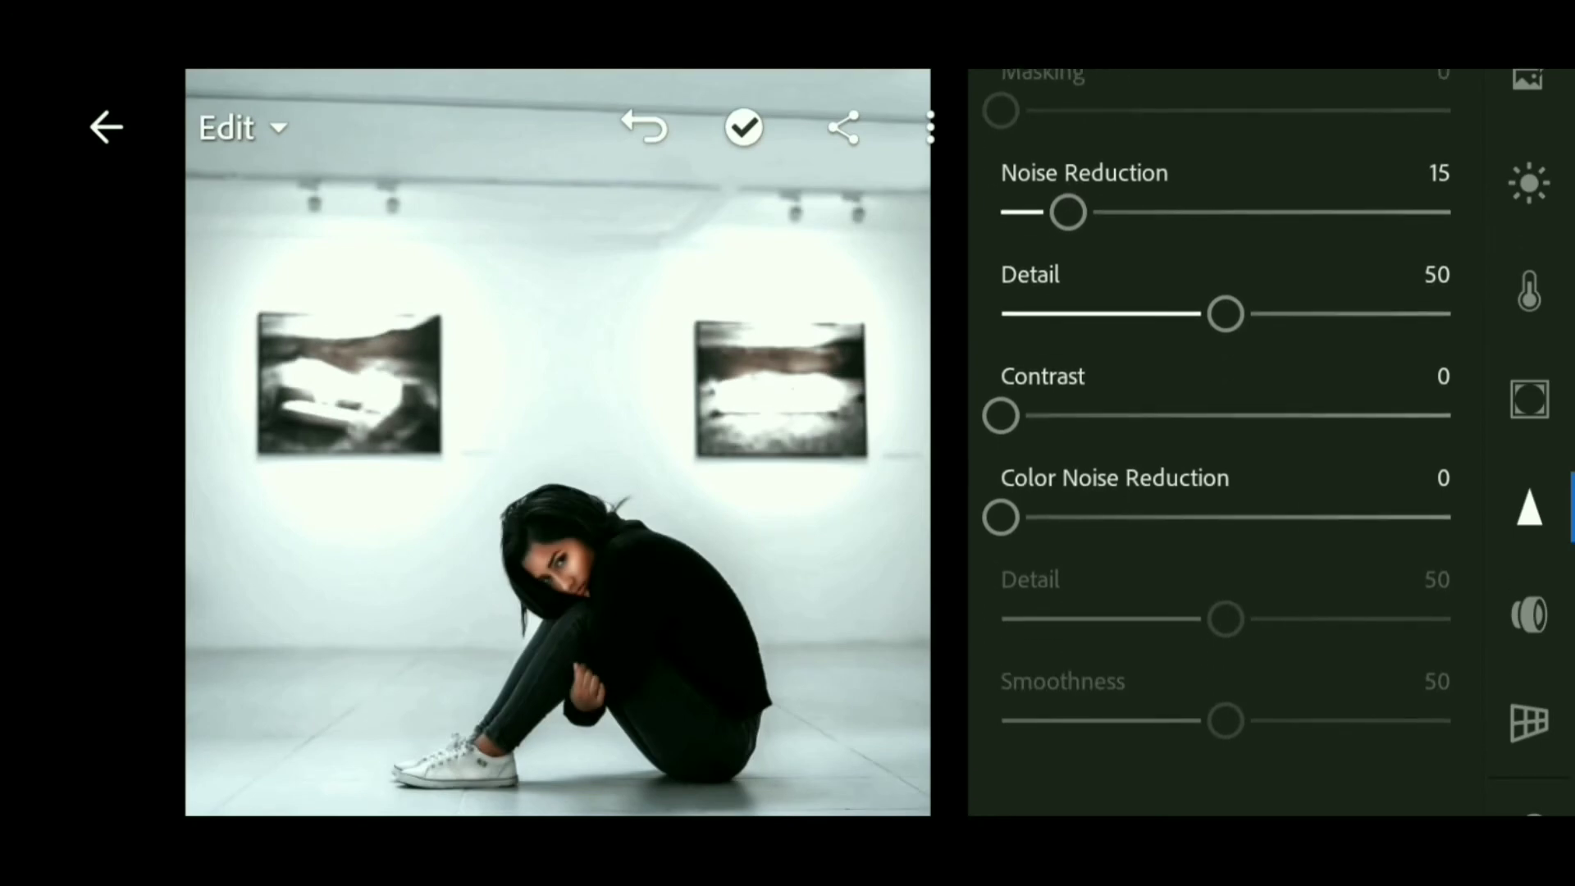
# Raise colour noise reduction to 10 on the portrait
pyautogui.moveTo(1001, 518); pyautogui.dragTo(1046, 517)
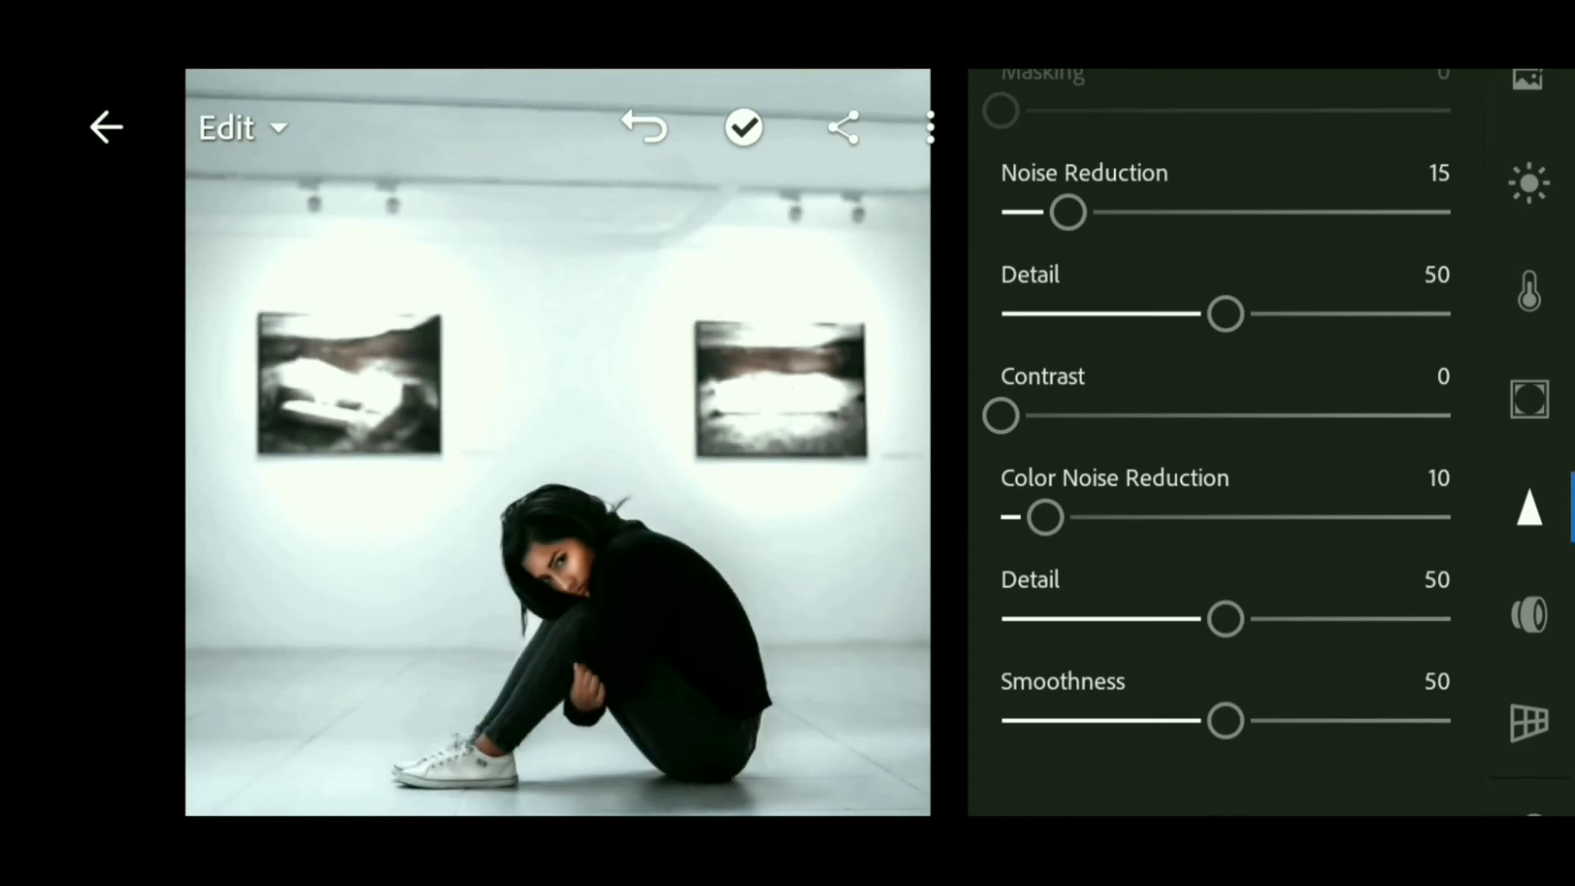
pyautogui.scroll(3, 1226, 443)
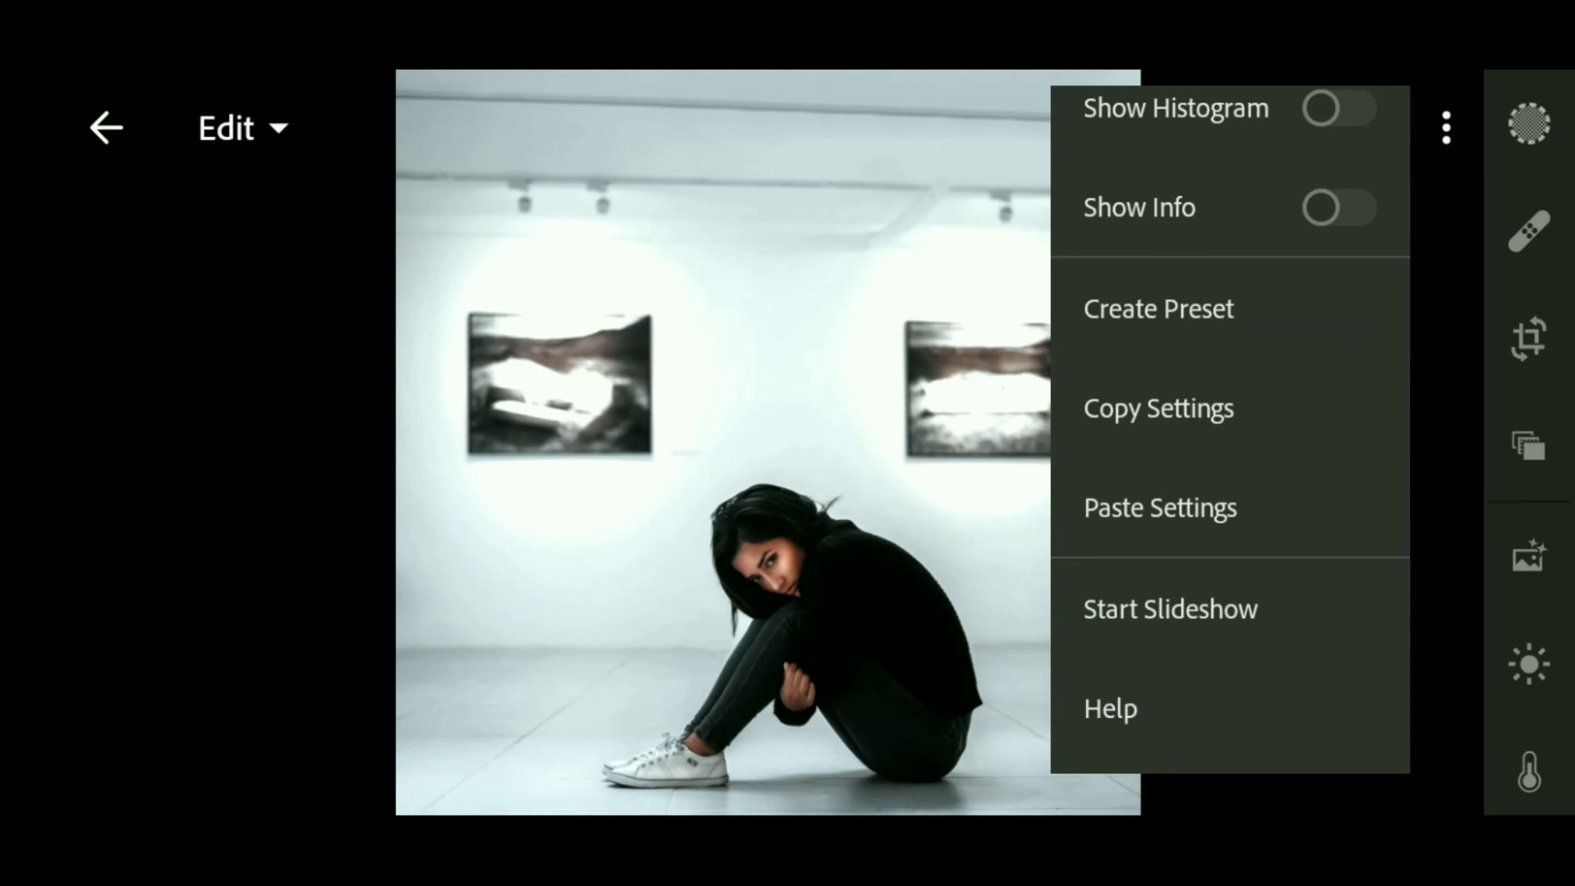
# Copy the portrait's settings and paste them onto the earbuds-and-phone photo, comparing with the original
pyautogui.click(1158, 408)
pyautogui.click(1517, 128)
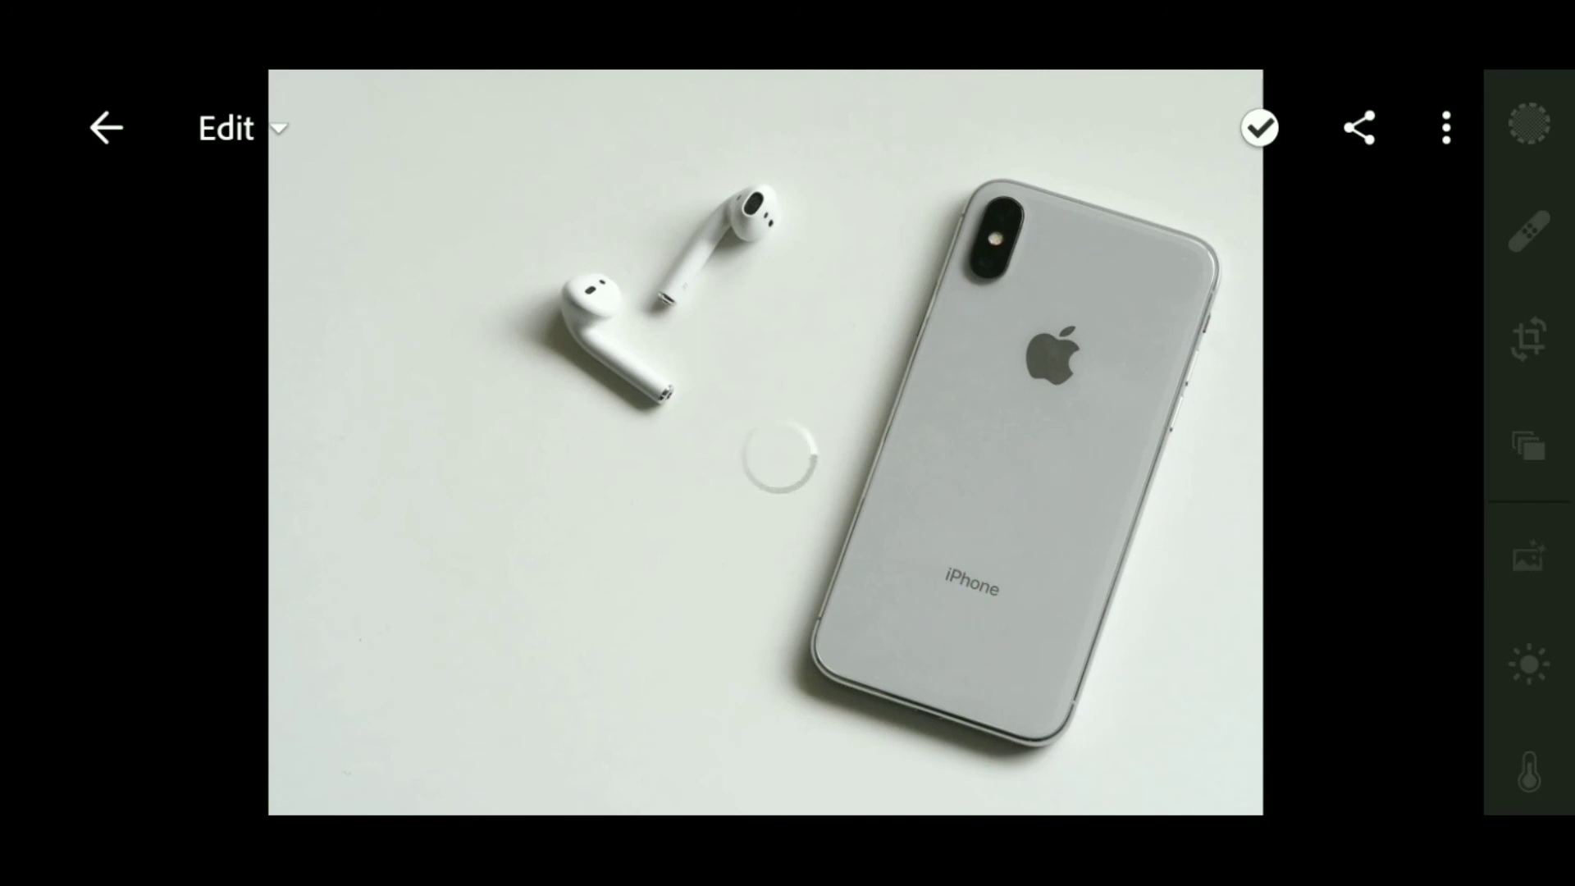
pyautogui.click(1446, 128)
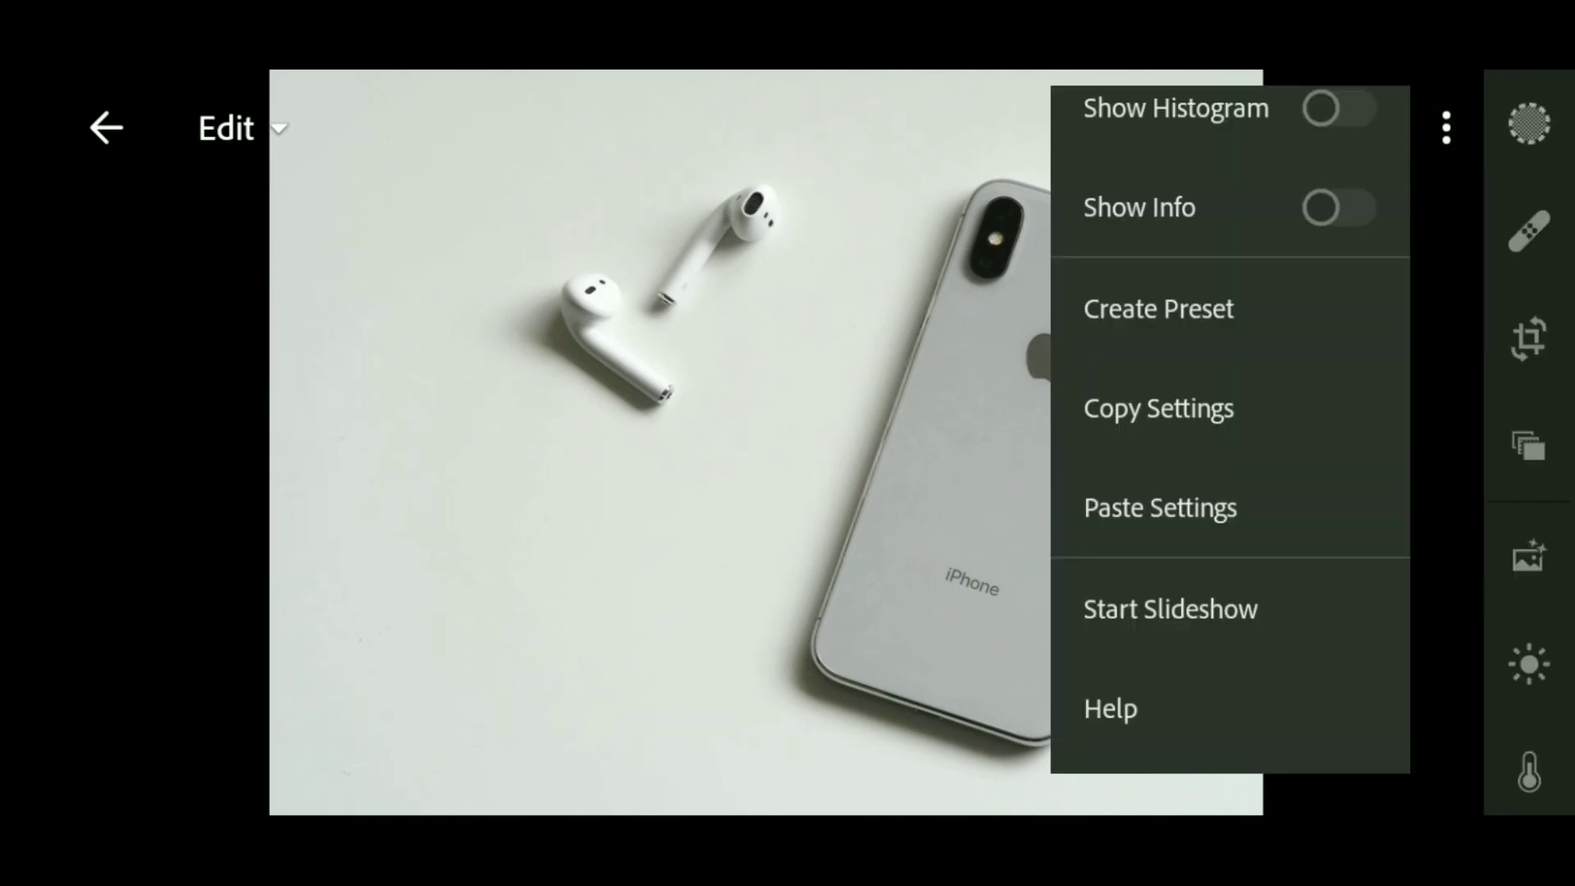
pyautogui.click(1160, 507)
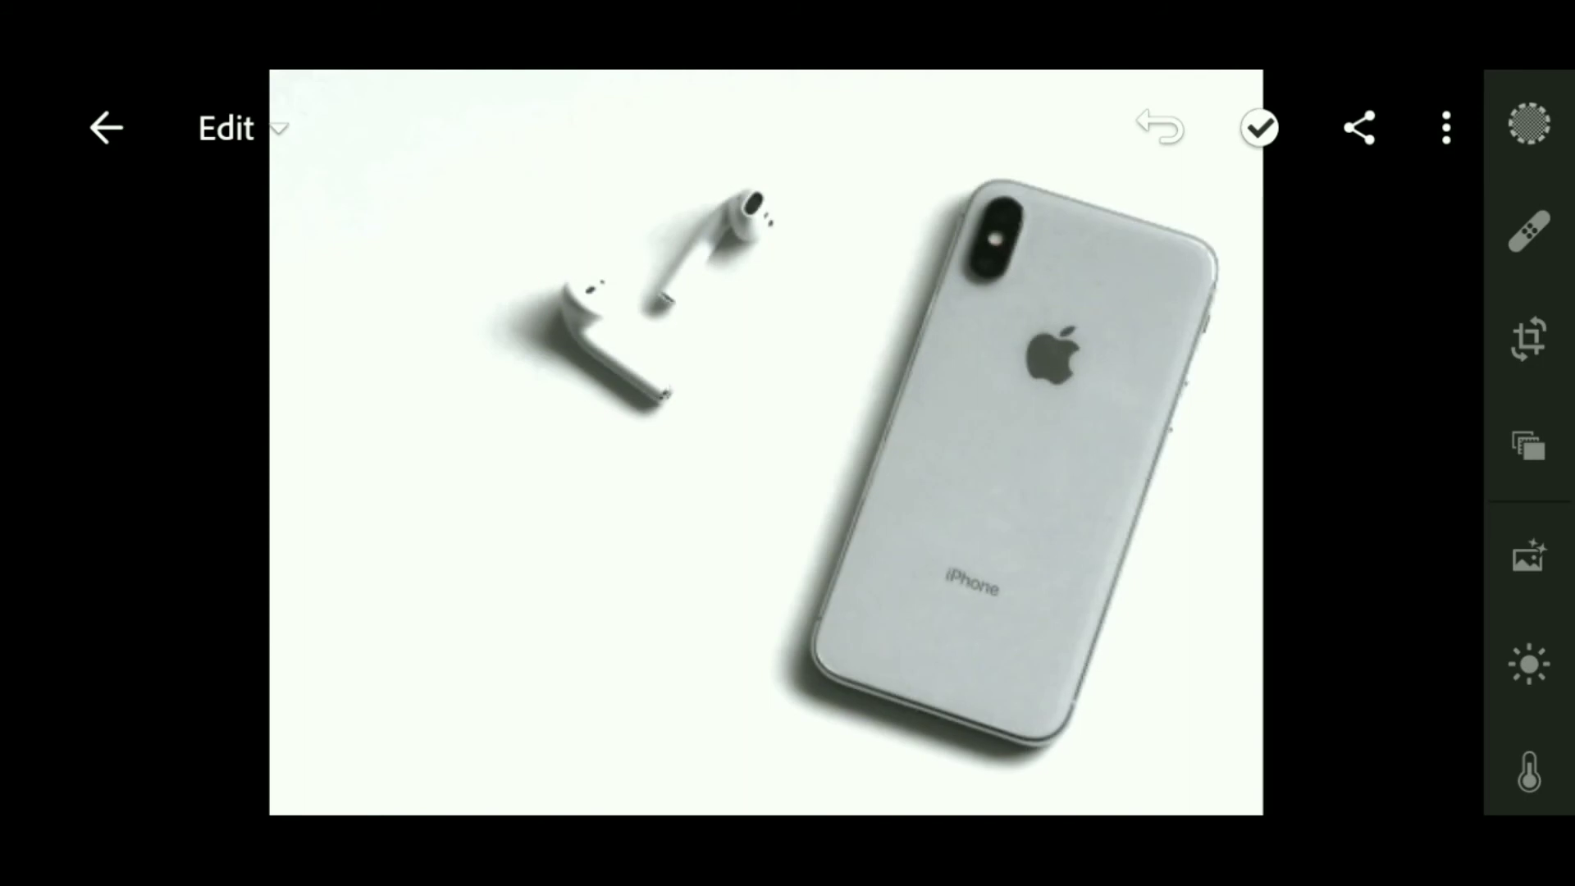
pyautogui.click(765, 443)
# Paste the settings onto the yellow-wall portrait, ease highlights to -8 and lower exposure slightly
pyautogui.moveTo(738, 492); pyautogui.dragTo(986, 493)
pyautogui.moveTo(774, 548); pyautogui.dragTo(1019, 547)
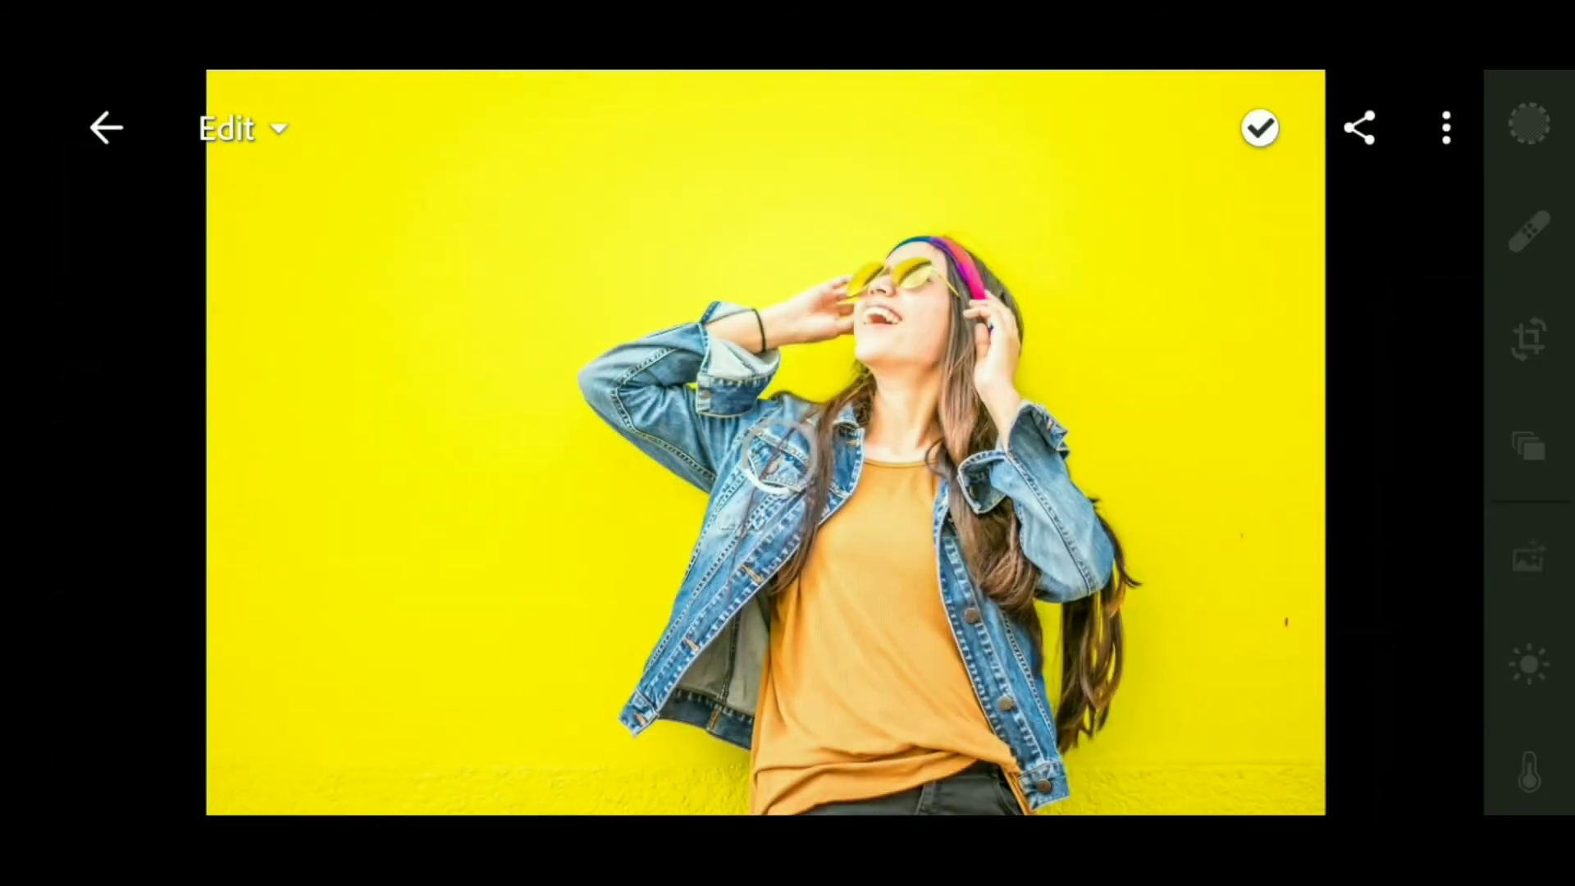
pyautogui.click(1446, 128)
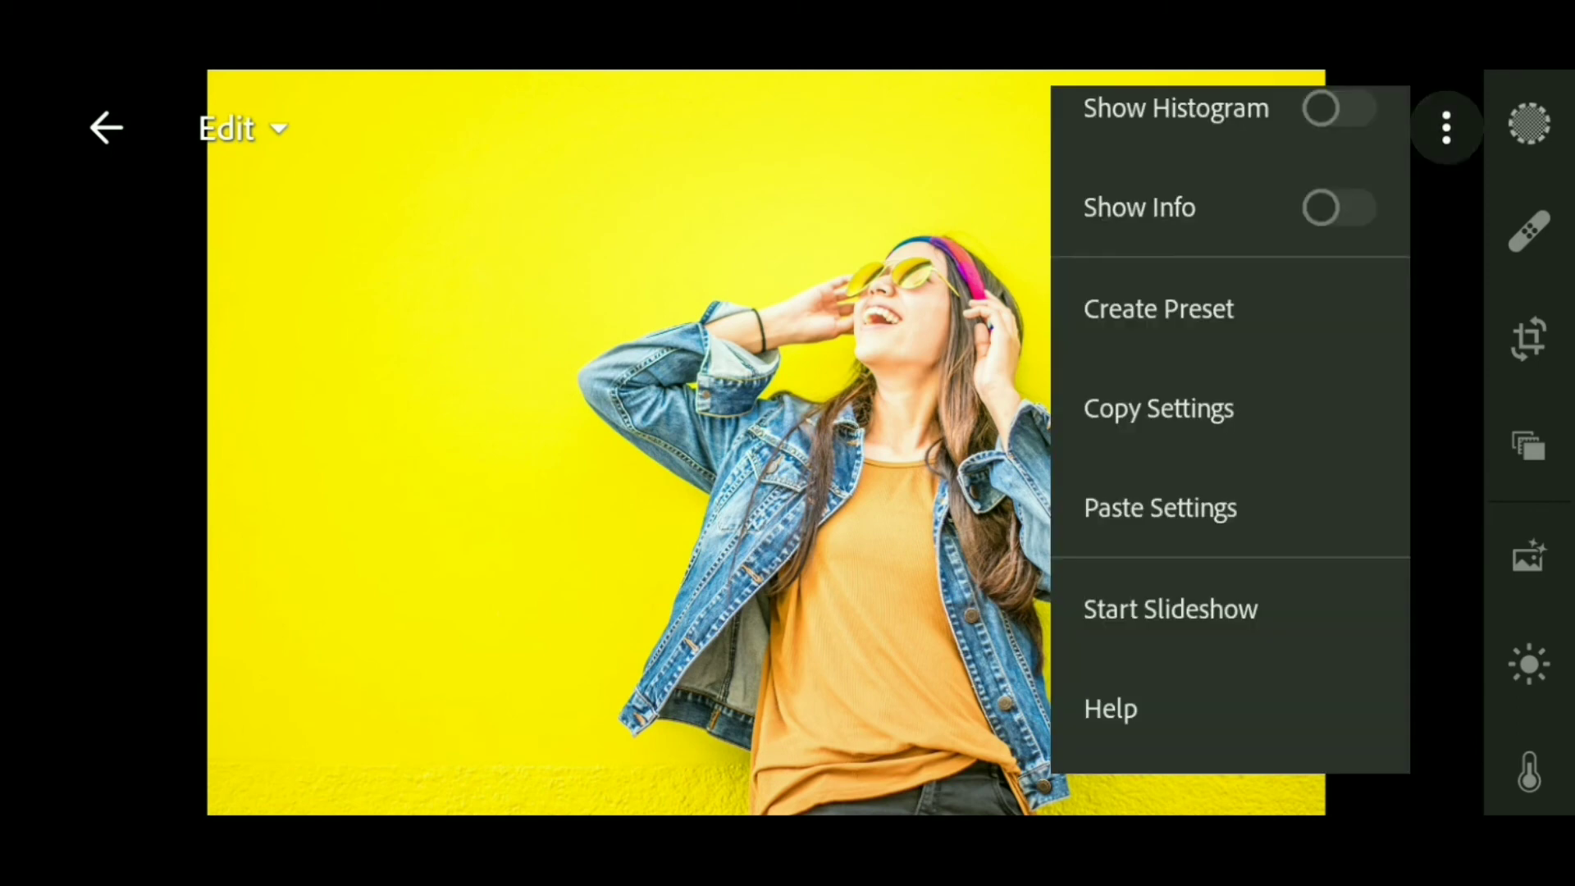
pyautogui.click(1161, 506)
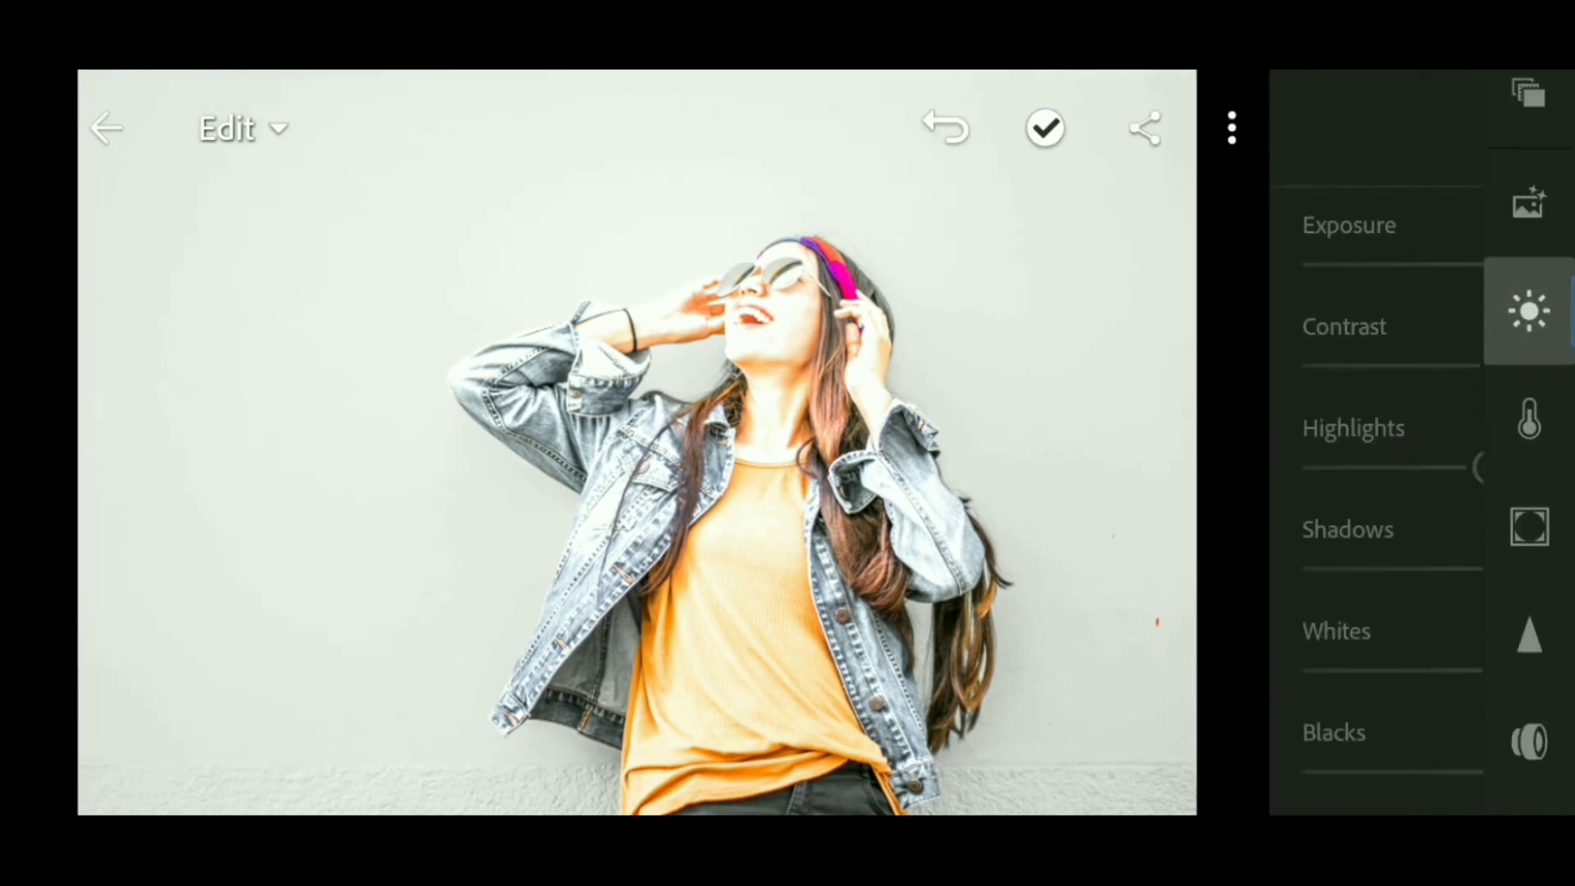
pyautogui.moveTo(1189, 466); pyautogui.dragTo(1207, 467)
pyautogui.scroll(-1, 1226, 431)
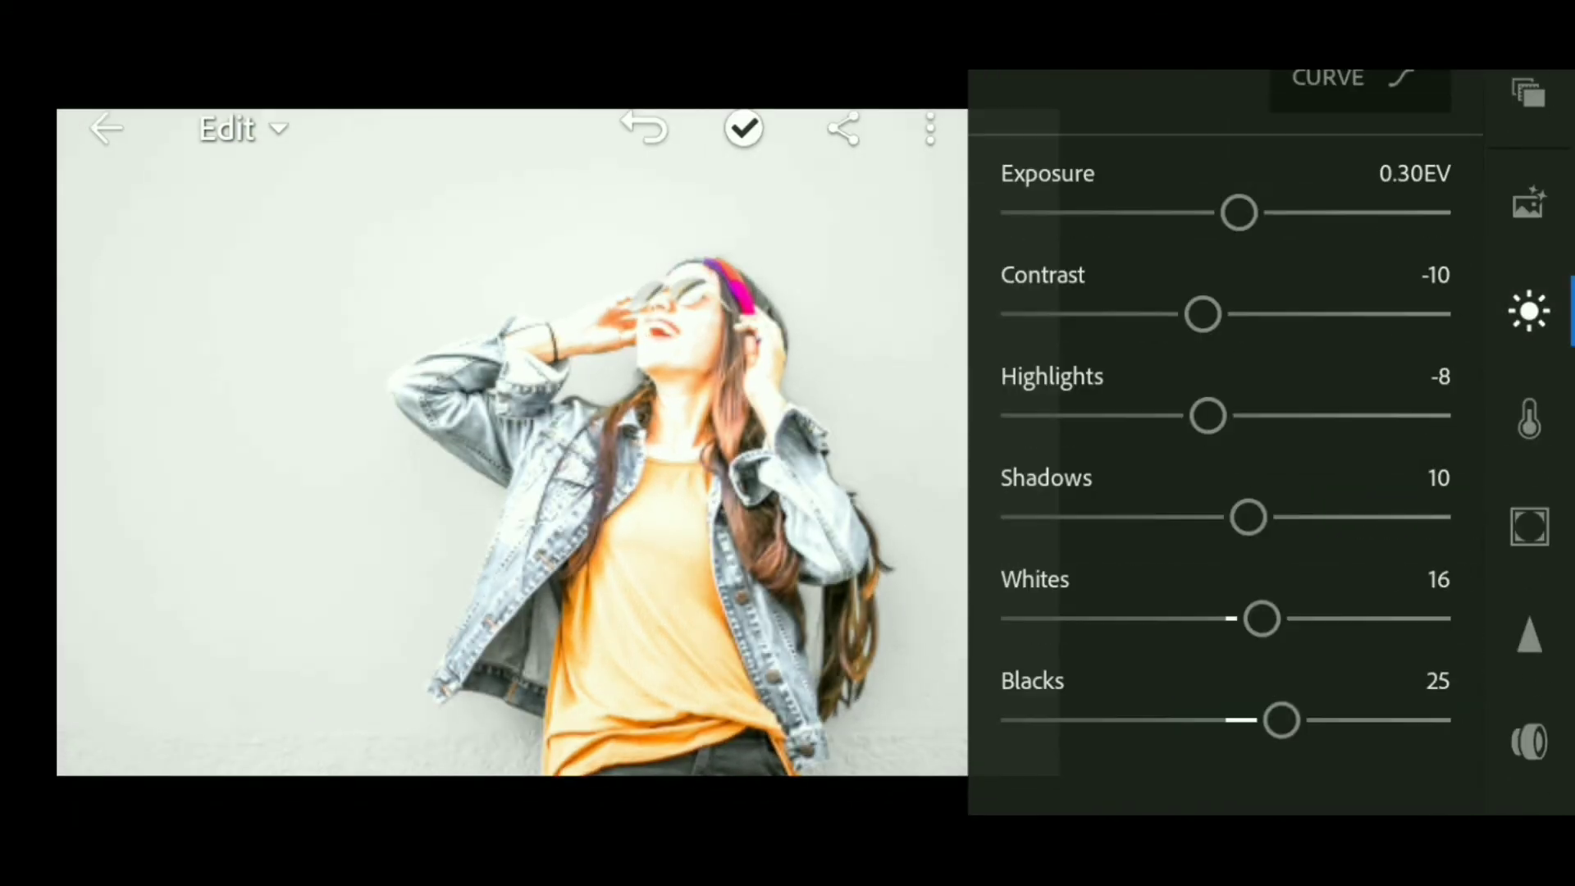
pyautogui.scroll(1, 1226, 431)
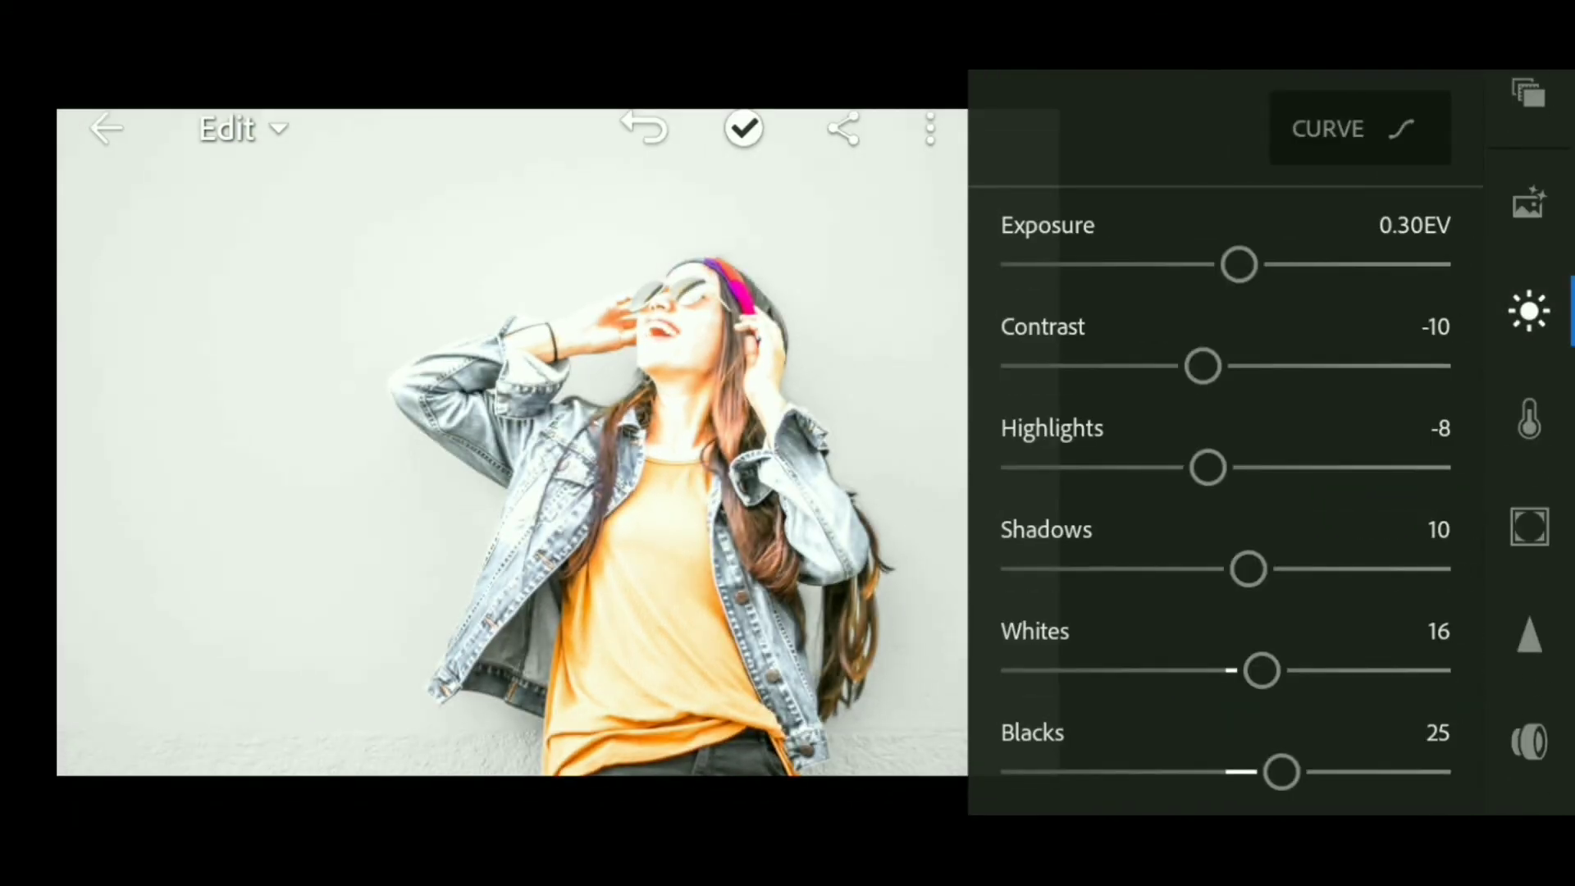
pyautogui.moveTo(1238, 265); pyautogui.dragTo(1235, 265)
# Paste the white-tone settings onto the brick-wall portrait and compare with the original
pyautogui.click(1530, 310)
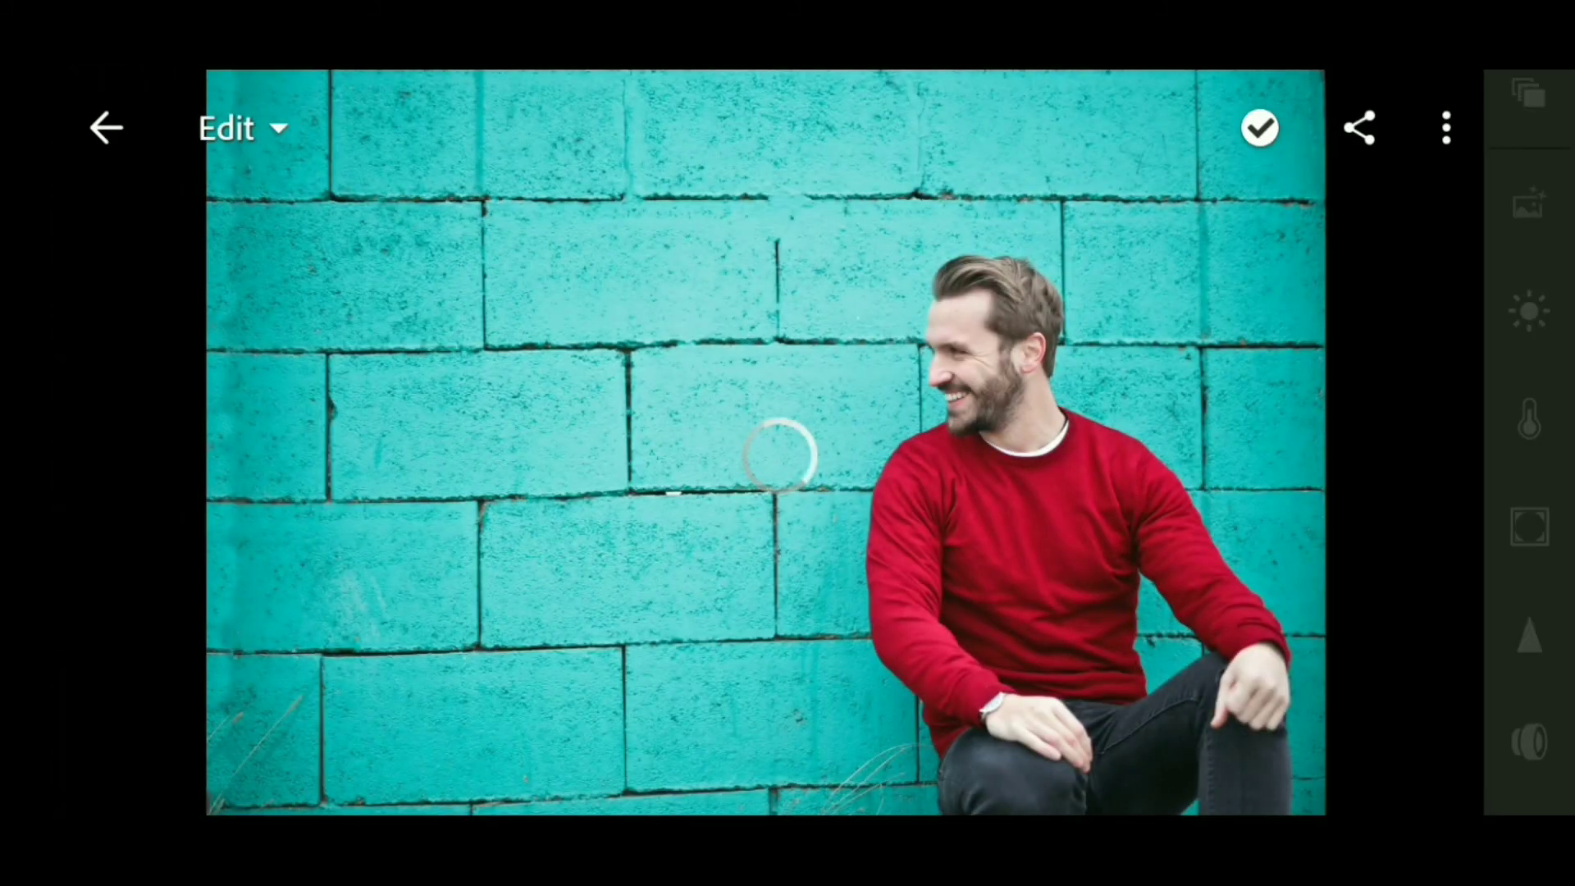
pyautogui.click(1445, 128)
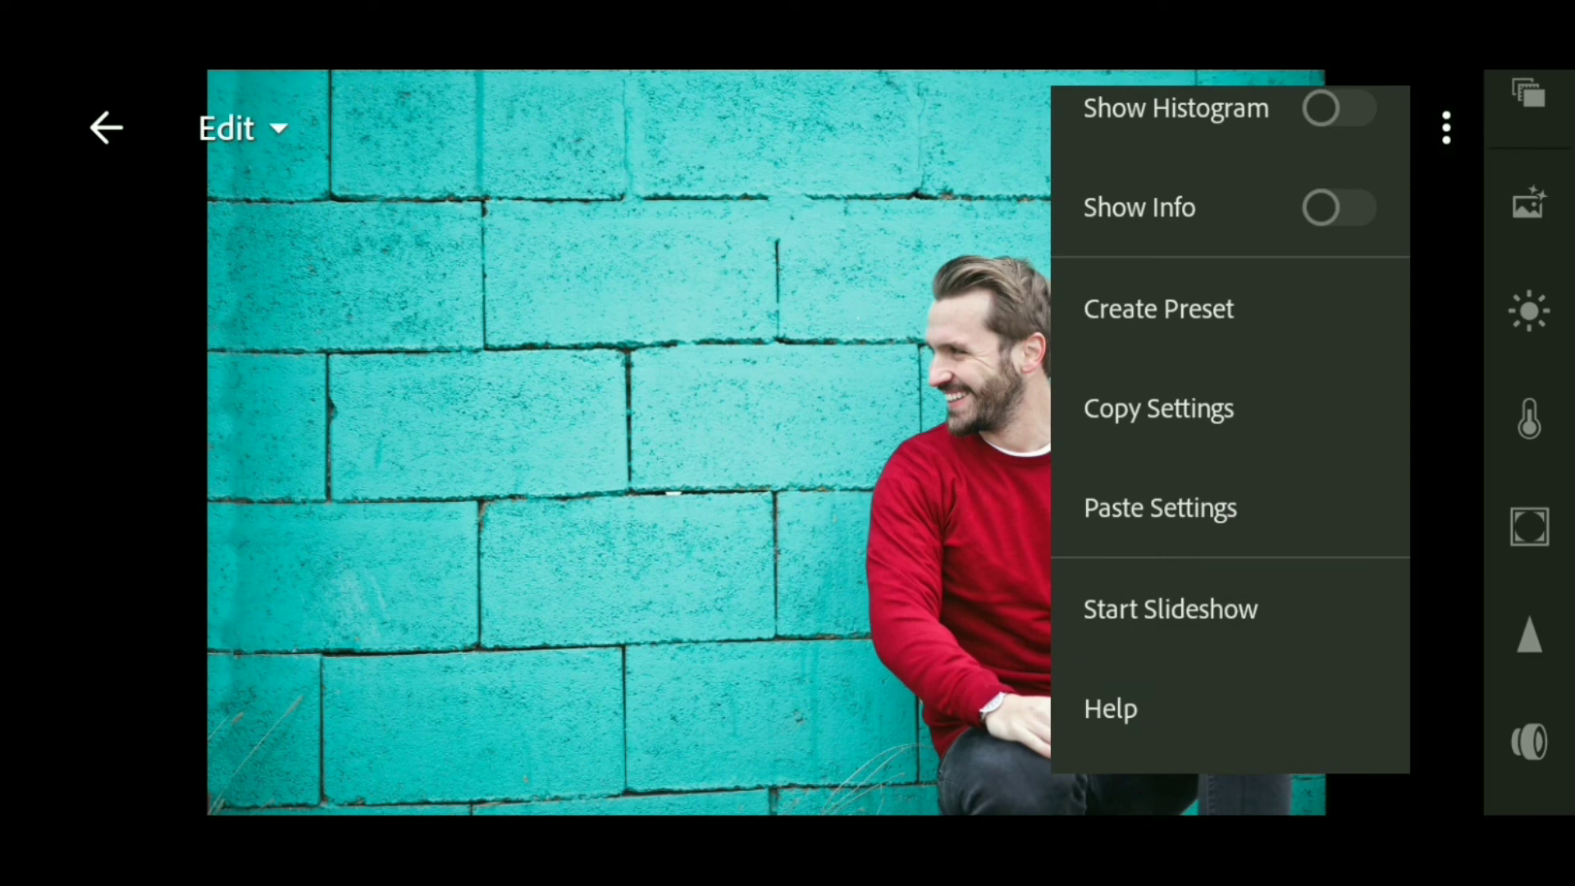
pyautogui.click(1161, 505)
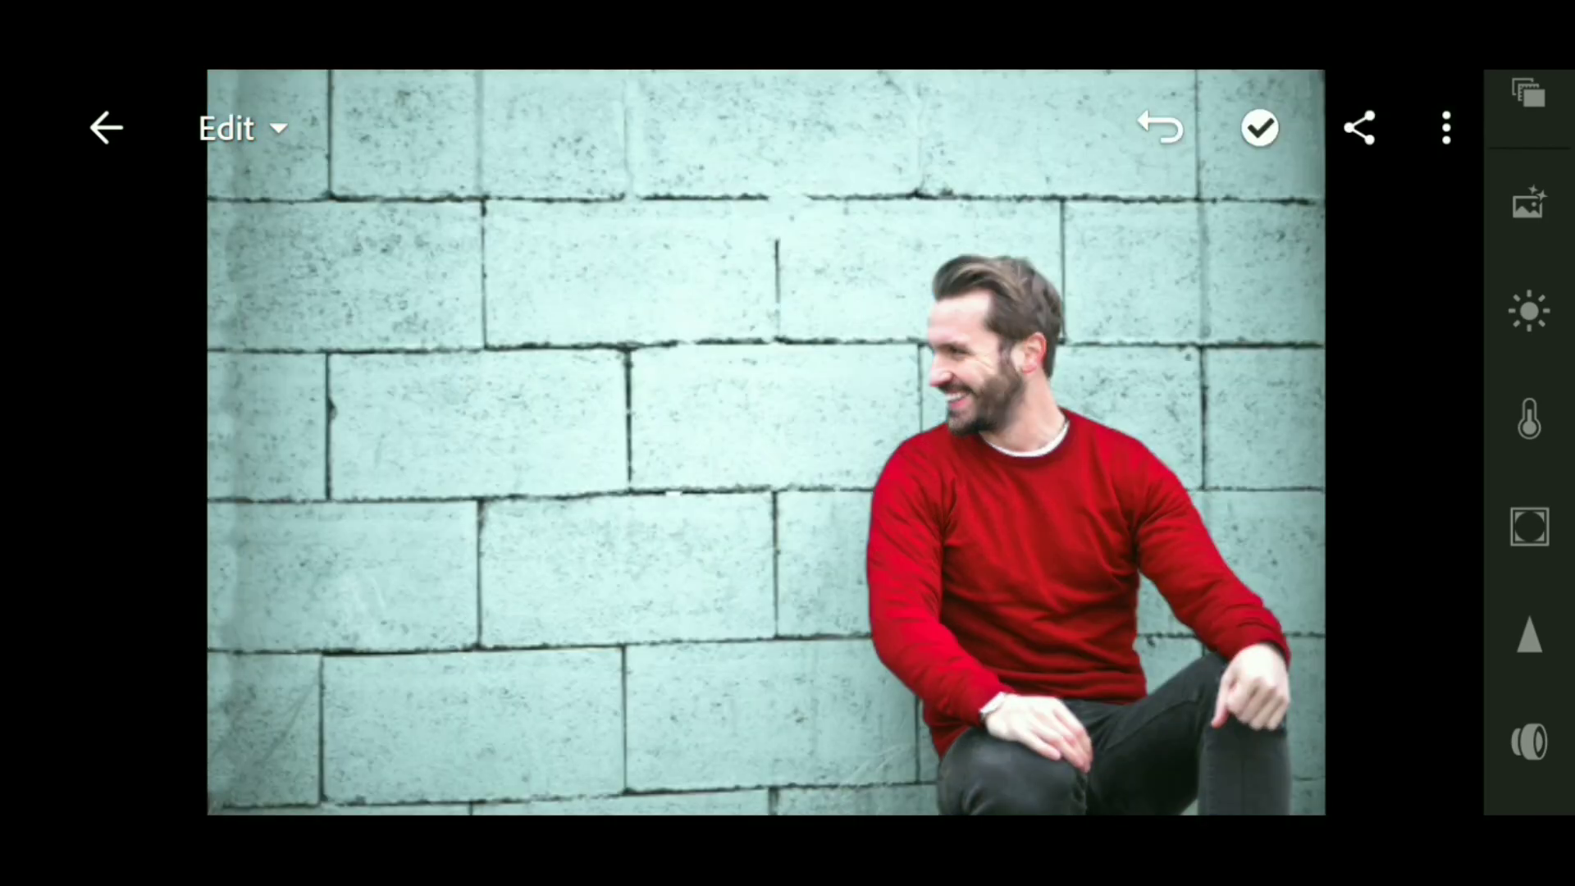
pyautogui.click(766, 443)
pyautogui.click(766, 443)
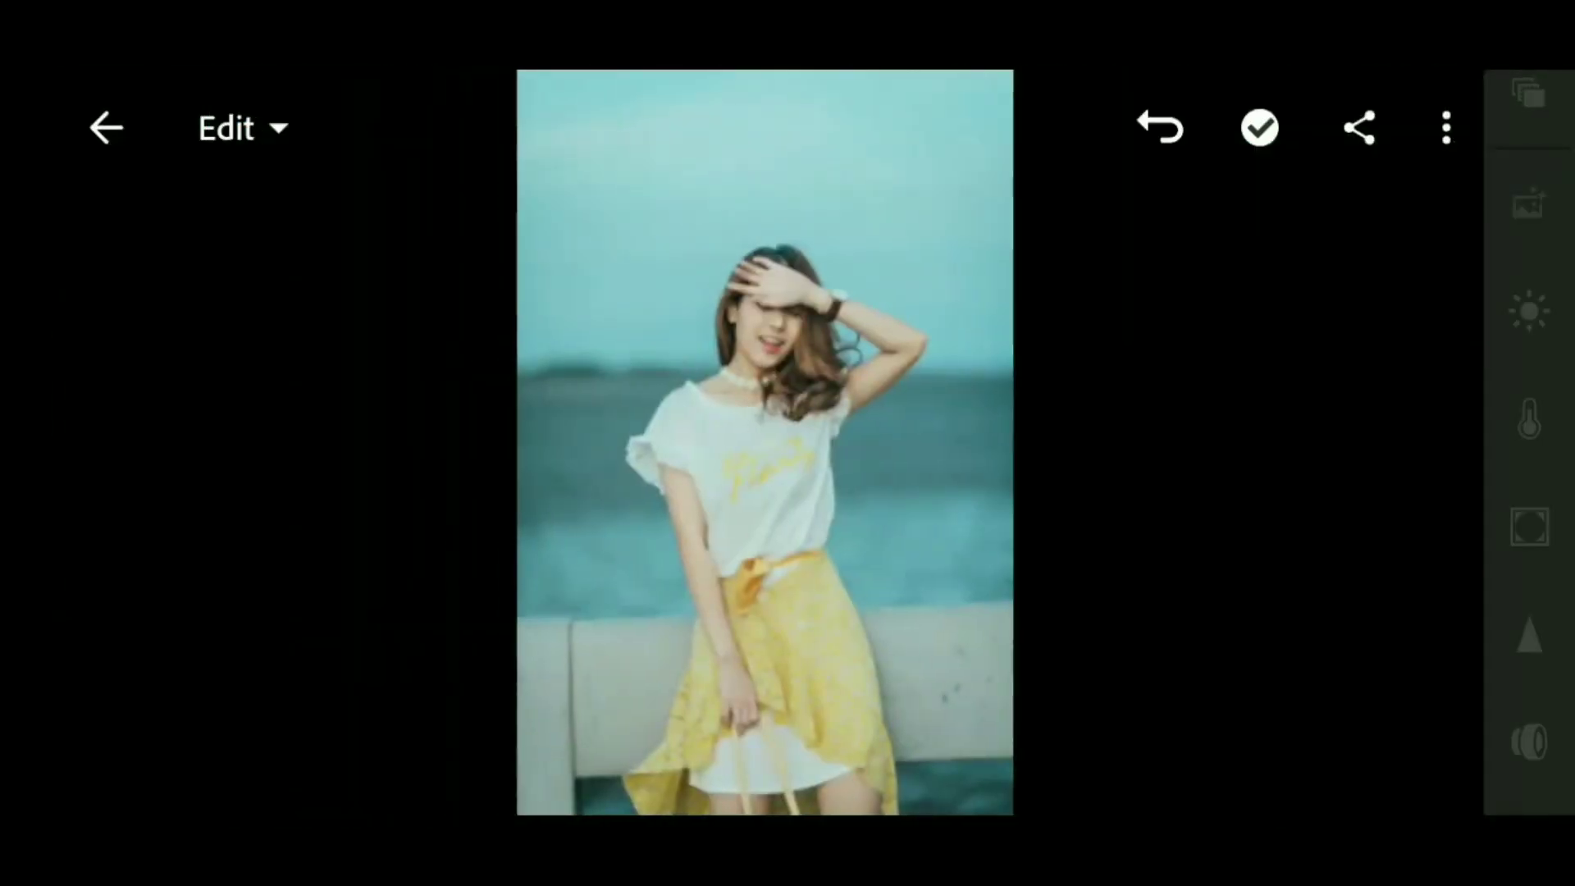
# Paste the same settings onto the seaside photo and the yellow-hoodie photo
pyautogui.click(1446, 128)
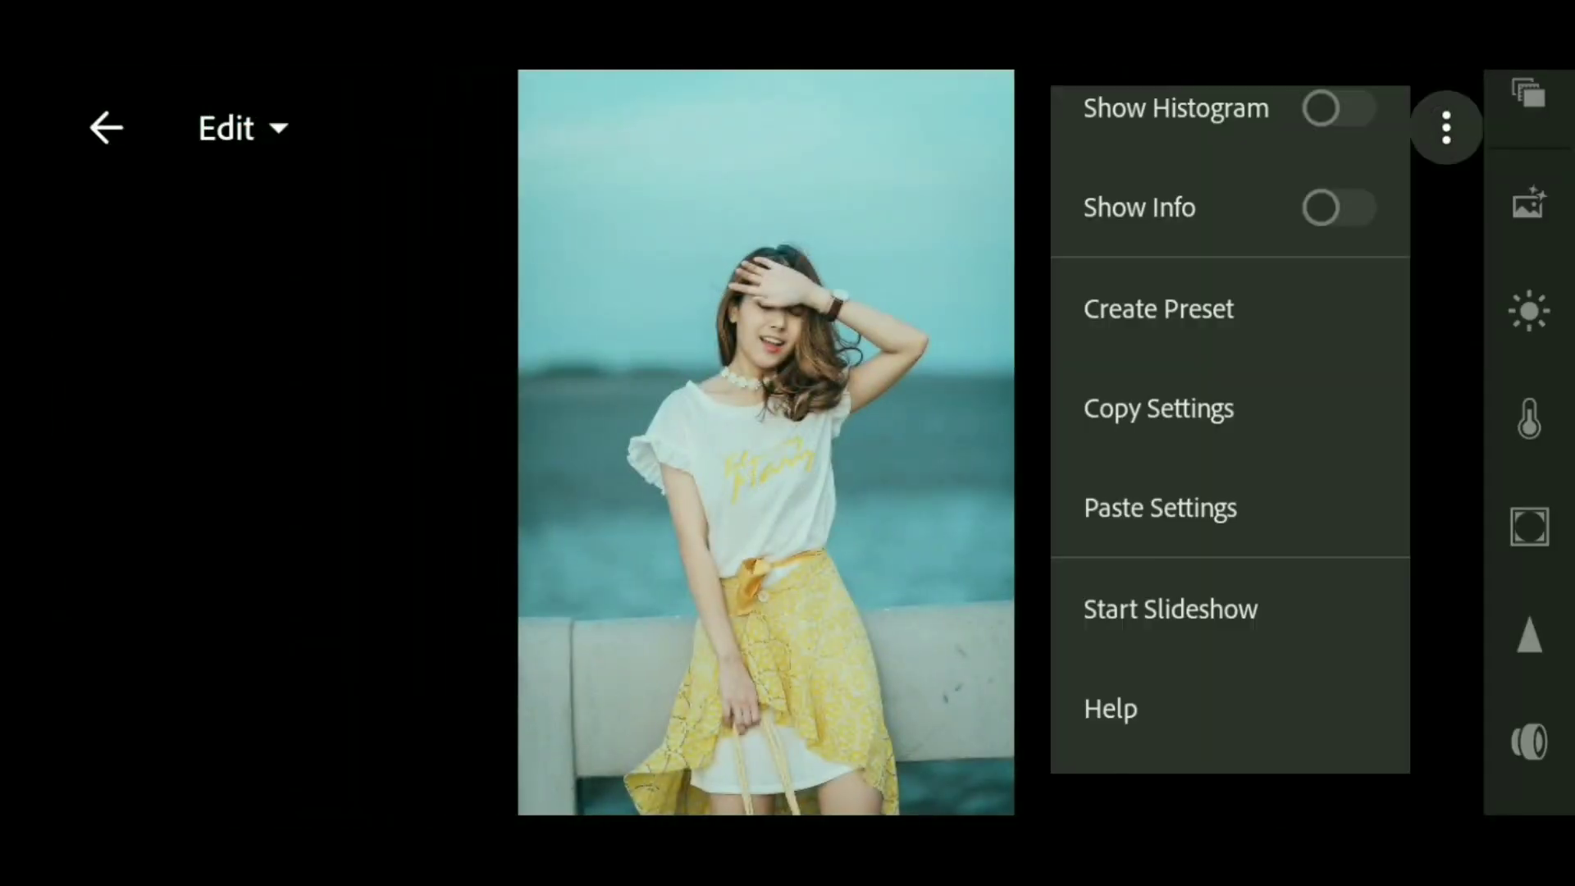
pyautogui.click(1160, 506)
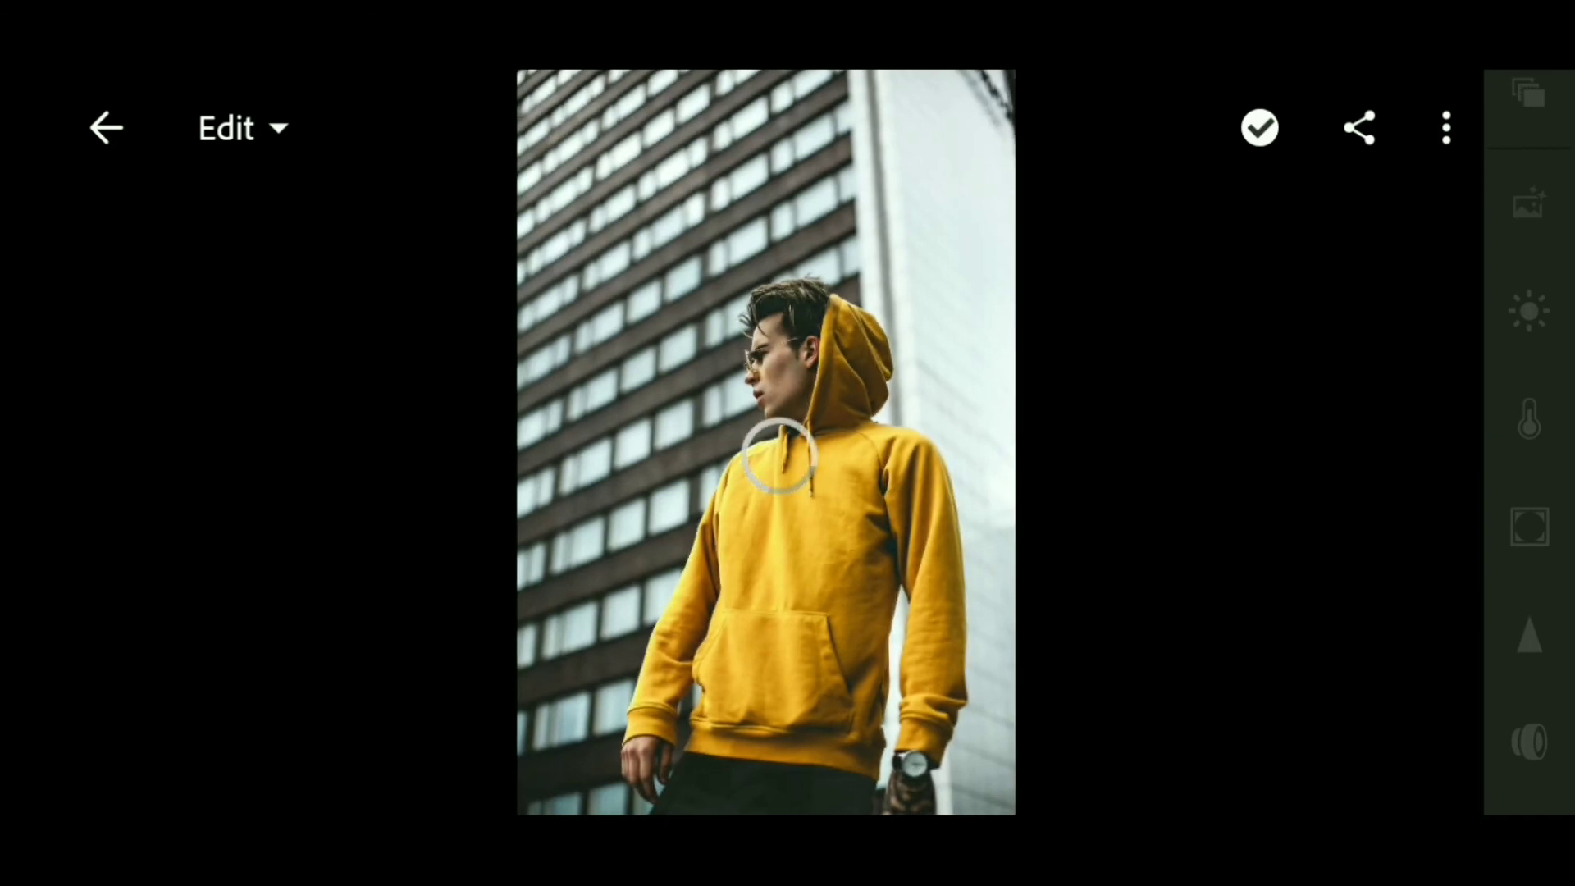
pyautogui.click(1446, 128)
pyautogui.click(1161, 506)
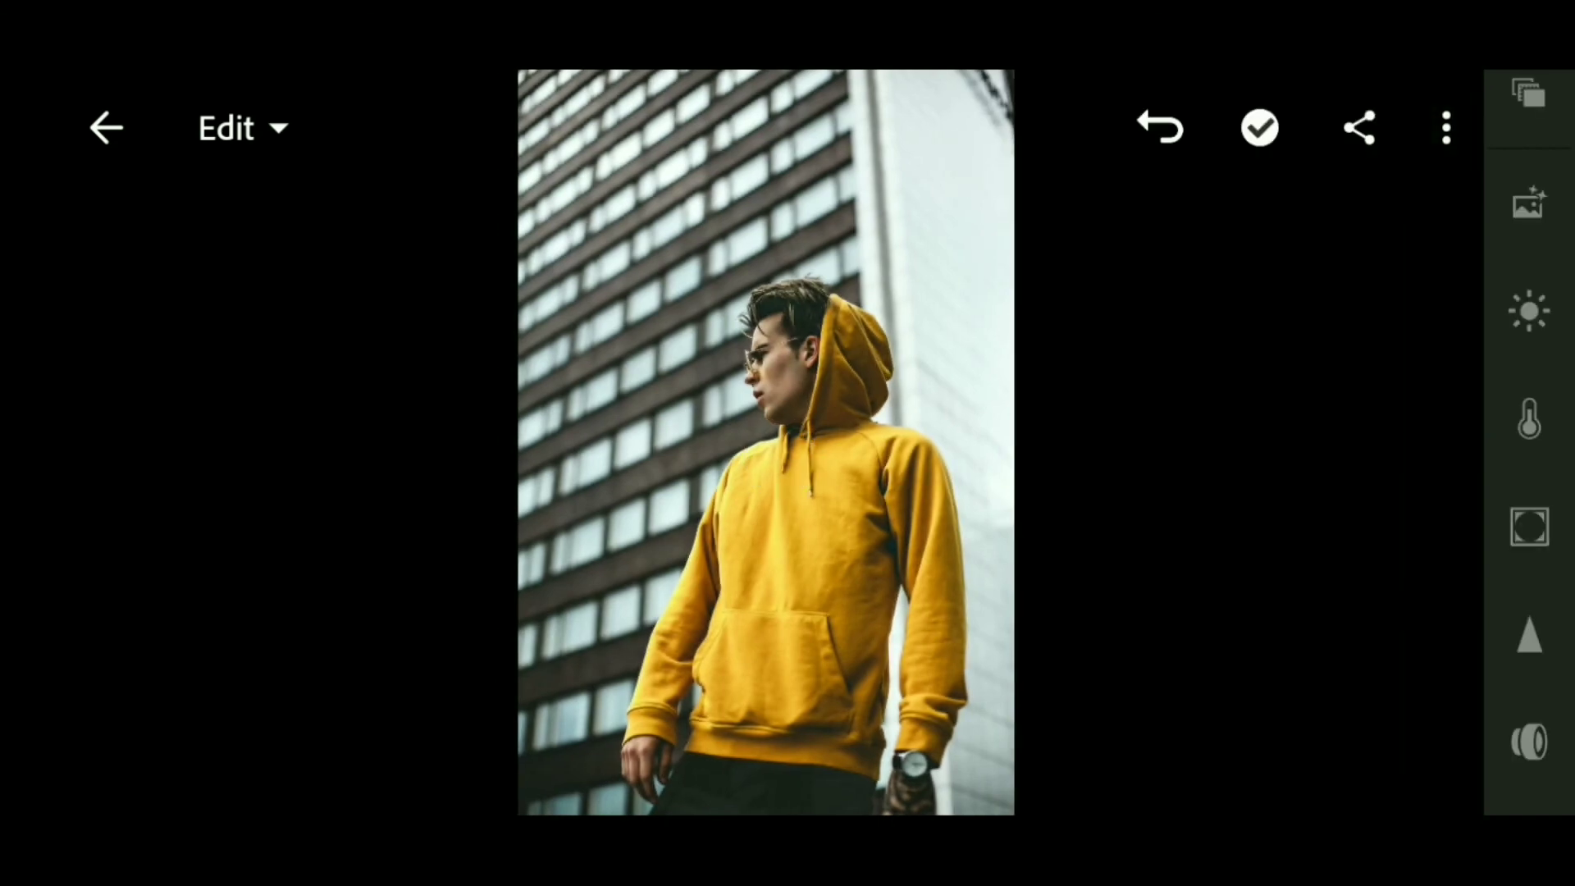